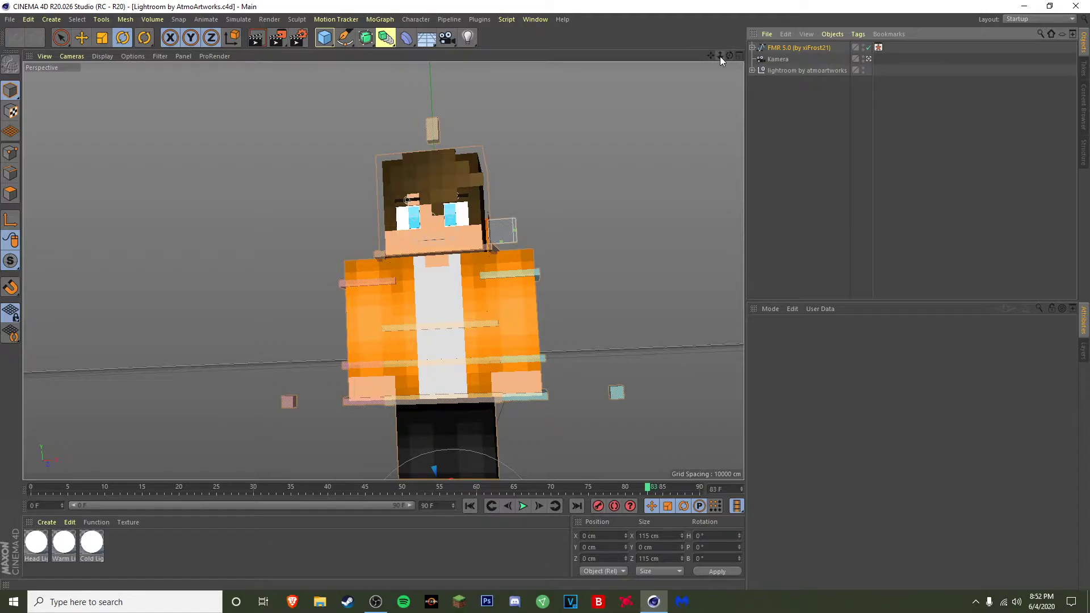
Step: Render the active view to check the lighting on the character standing in the middle of the lightroom
drag(720, 55, 416, 25)
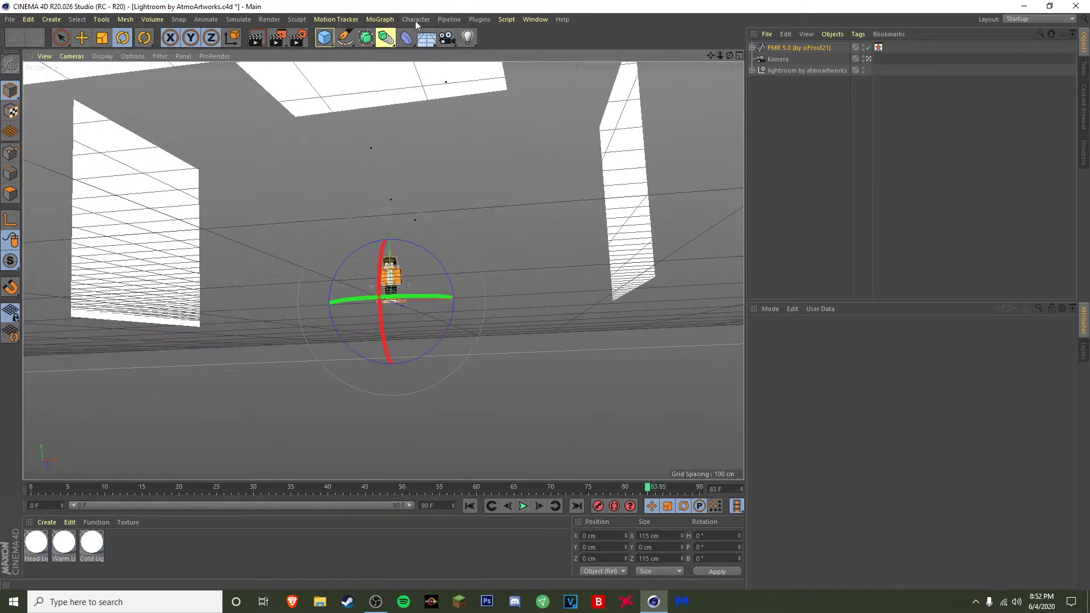
drag(720, 55, 920, 56)
drag(778, 41, 721, 50)
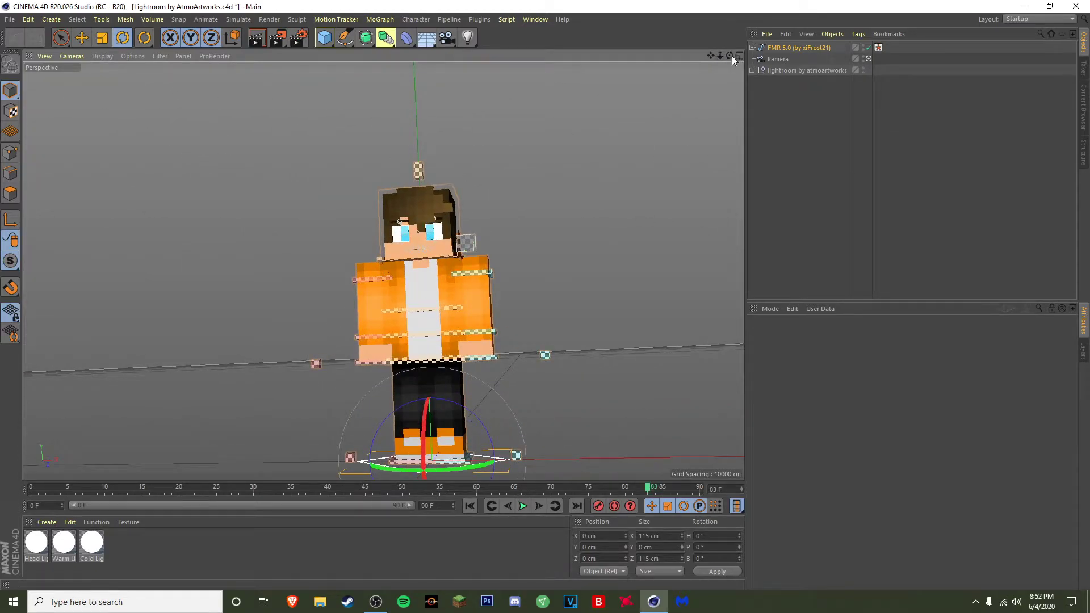
drag(730, 53, 676, 55)
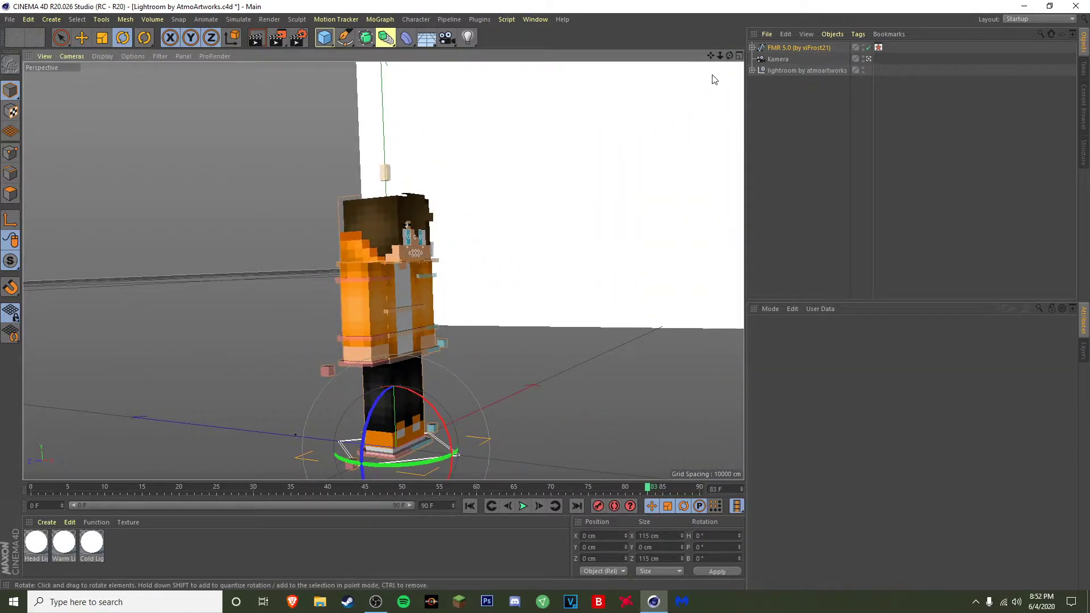
mouse_move(729, 55)
mouse_down()
mouse_move(684, 85)
mouse_move(738, 99)
mouse_move(752, 82)
mouse_move(763, 161)
mouse_move(778, 131)
mouse_move(780, 156)
mouse_move(723, 70)
mouse_up()
scroll(454, 182, down, 4)
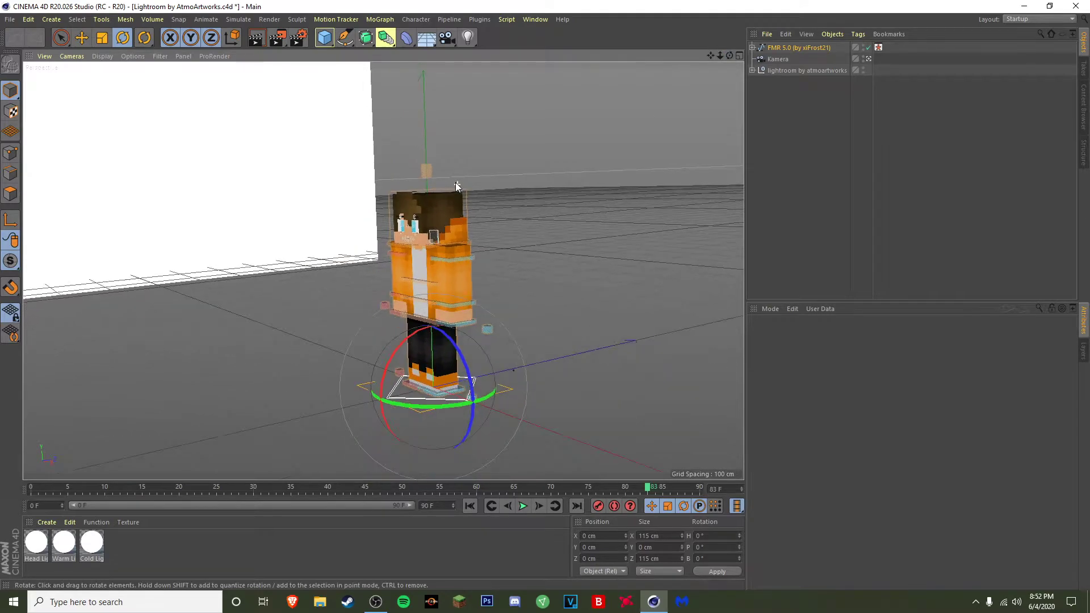
click(270, 20)
click(284, 29)
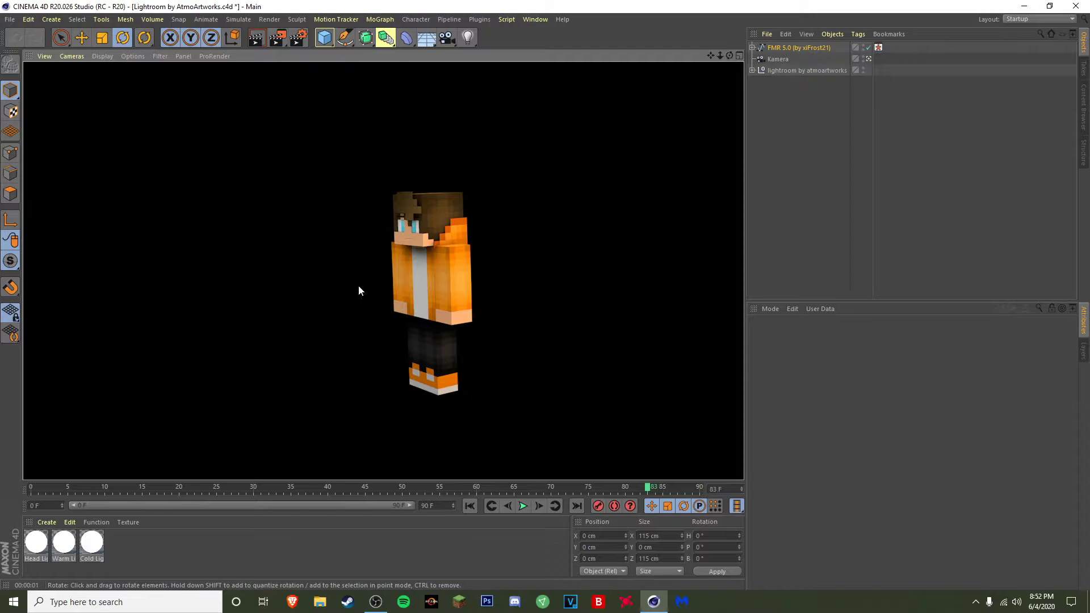
click(507, 350)
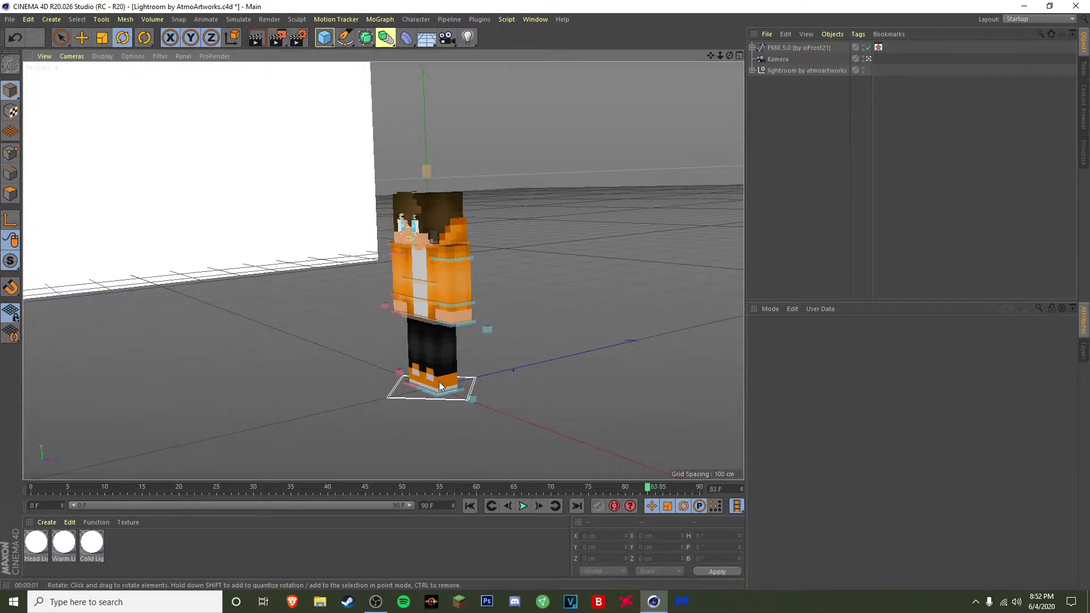
Step: Try moving the FMR 5.0 rig along X to about -1181 cm, beside the lightroom's light panel, and render the view
click(784, 47)
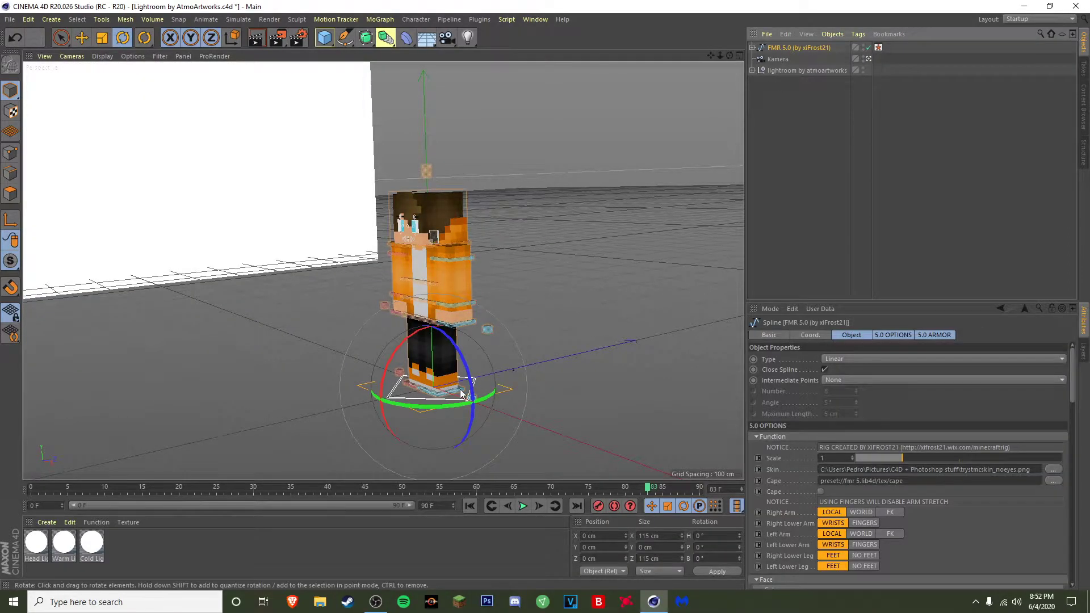
click(81, 37)
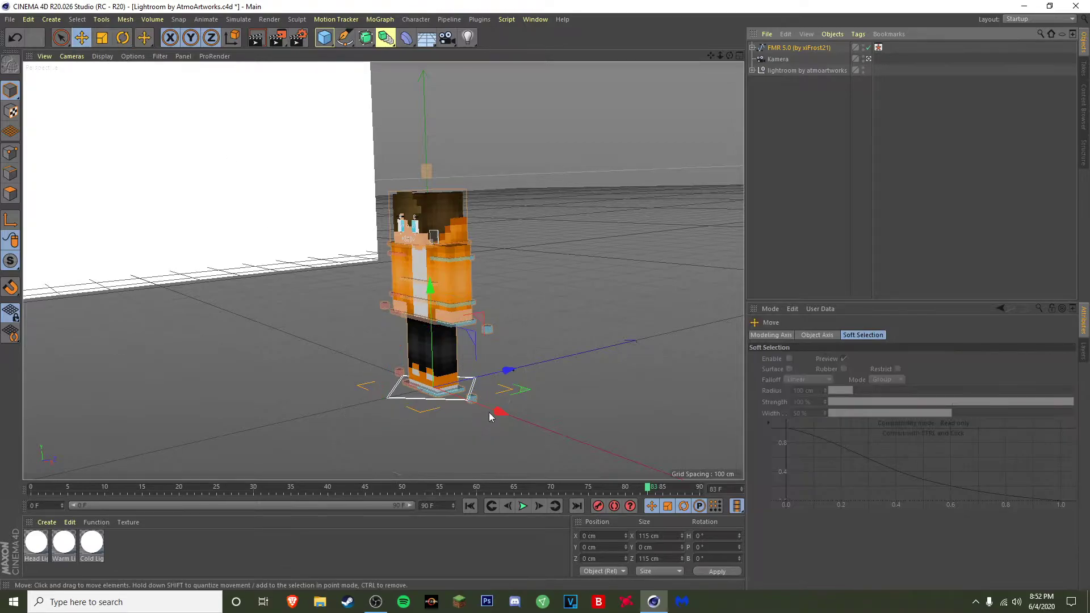
drag(489, 412, 166, 291)
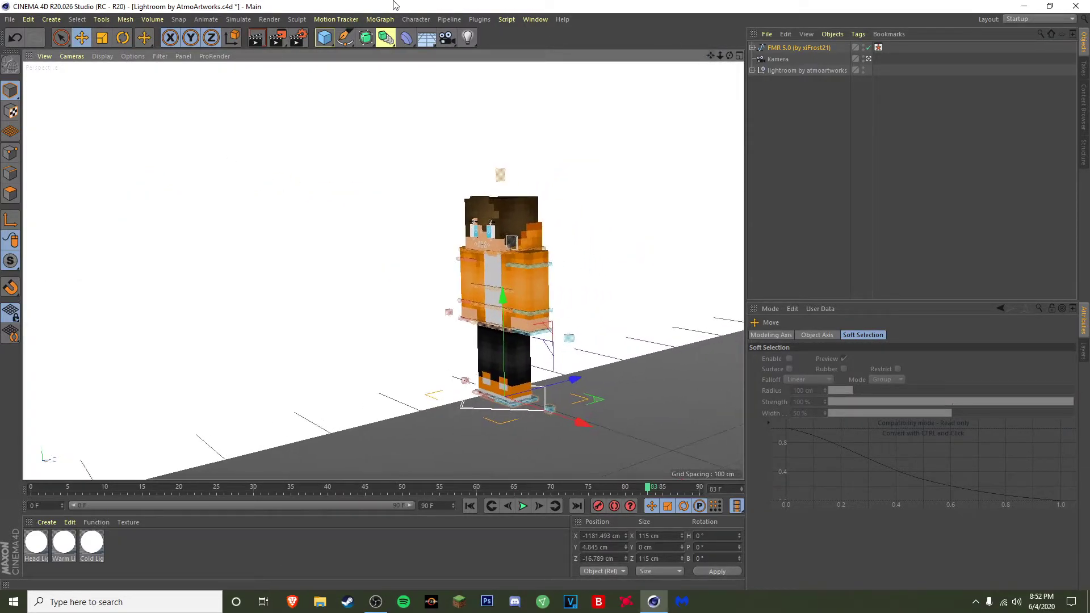
drag(256, 37, 267, 46)
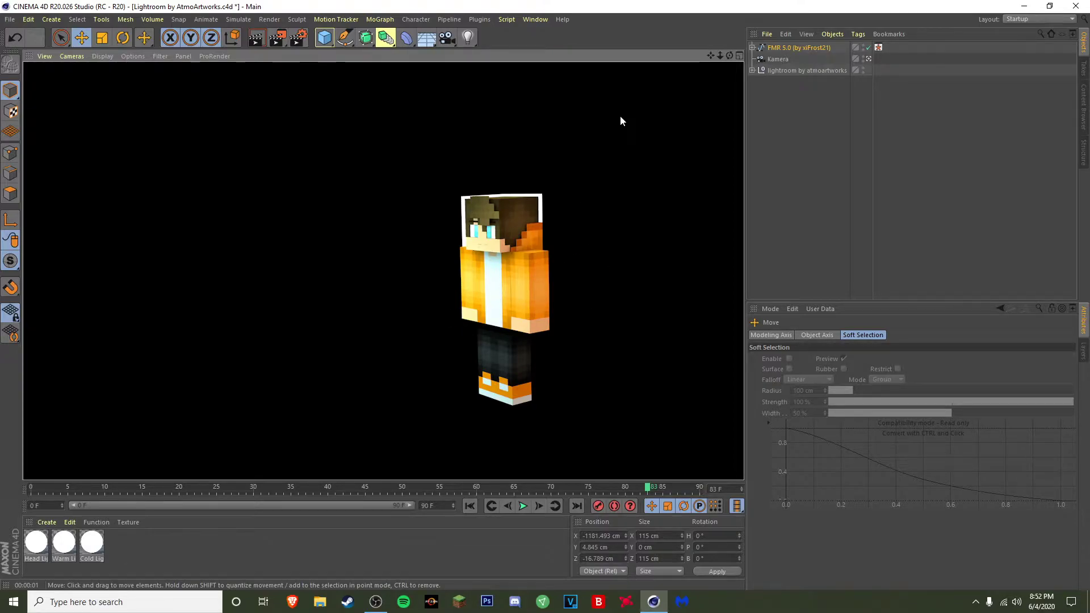
click(561, 274)
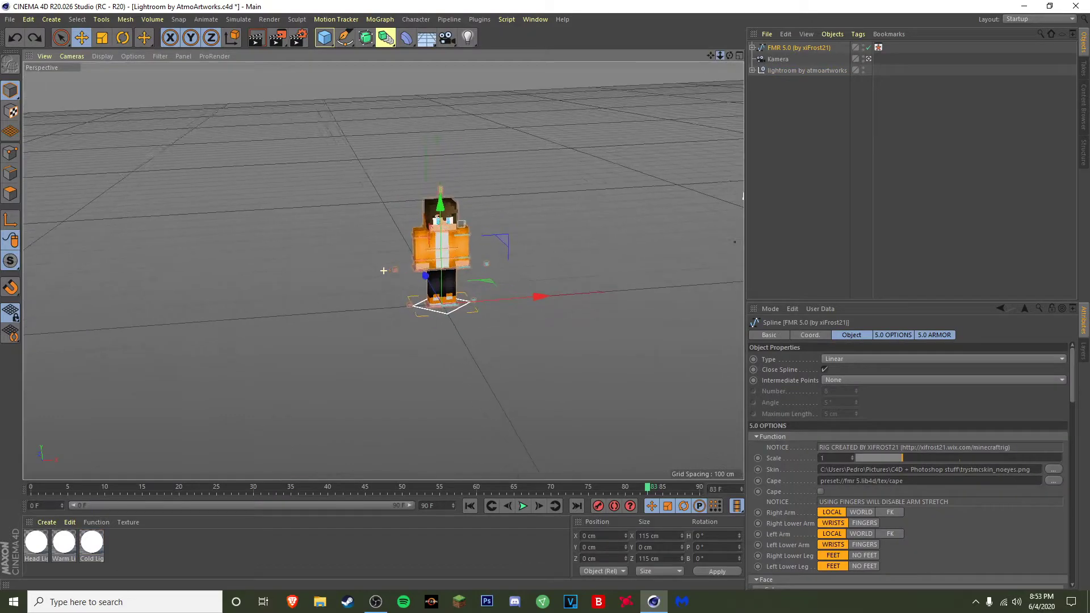
mouse_move(720, 56)
mouse_down()
mouse_move(740, 55)
mouse_move(723, 59)
mouse_up()
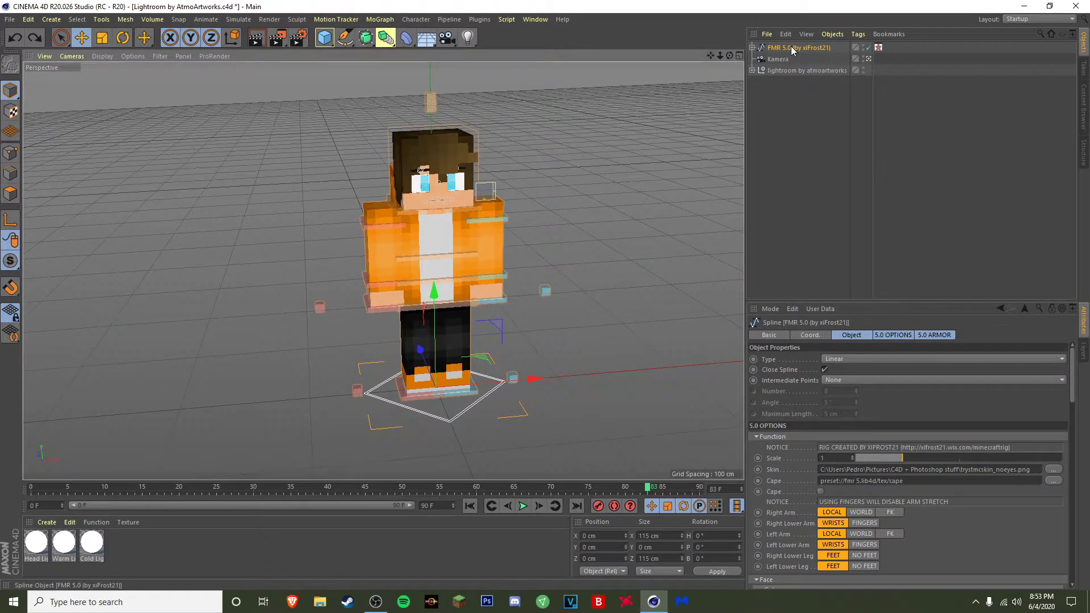
Step: In the FMR 5.0 rig's 5.0 options, try an Eye Height of 0 and return it to -1
click(920, 336)
click(907, 336)
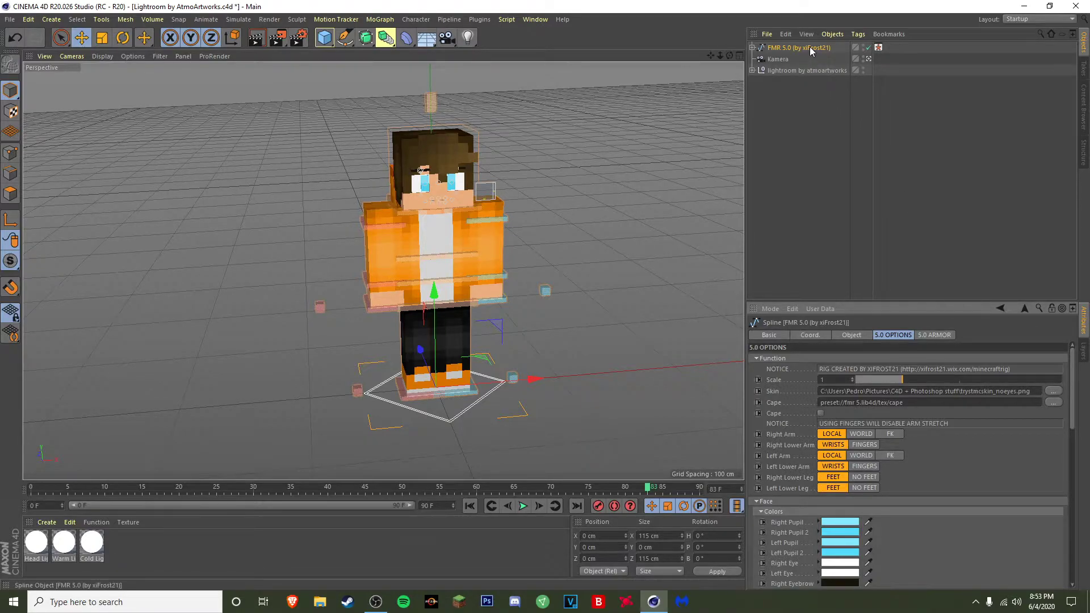
drag(1073, 379, 1073, 440)
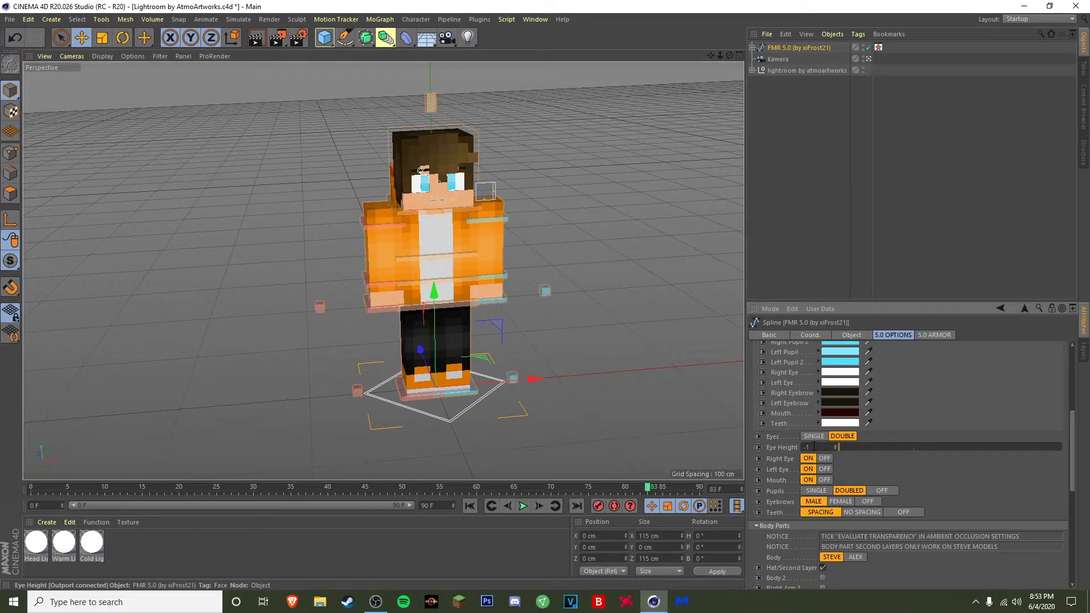
drag(814, 446, 790, 451)
text(0)
key(Return)
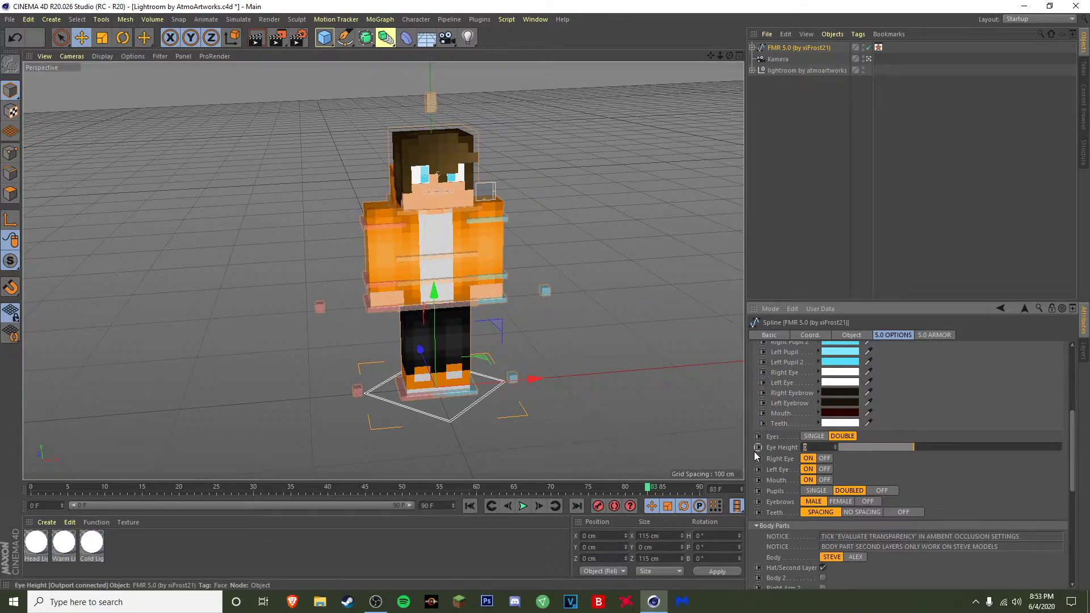
text(-1)
key(Return)
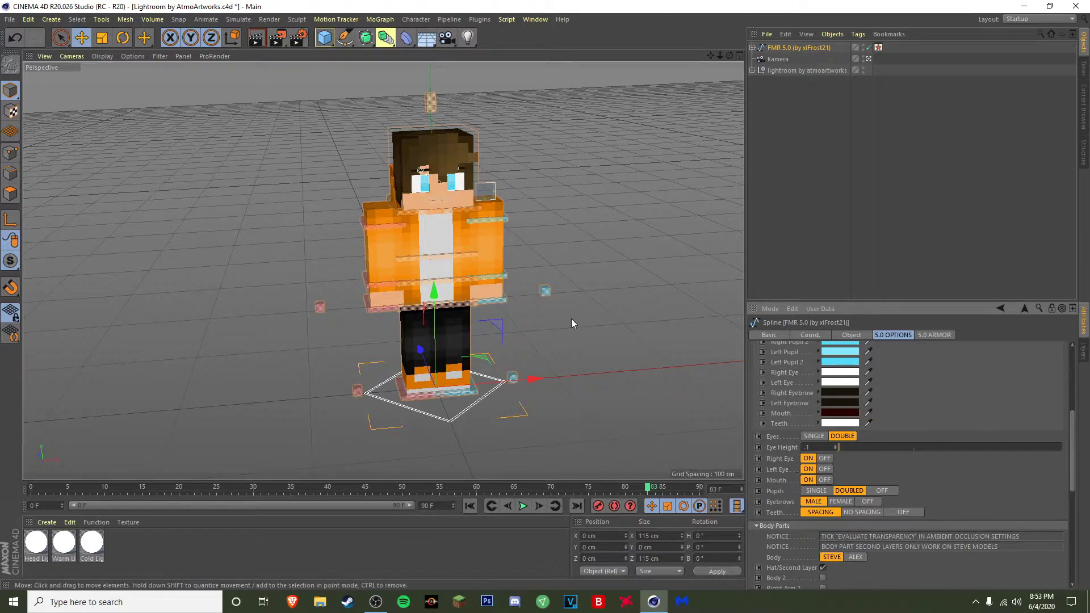
Step: Try raising the rig's Eye Height to 2 and bring it back down to -1
drag(856, 445, 1022, 446)
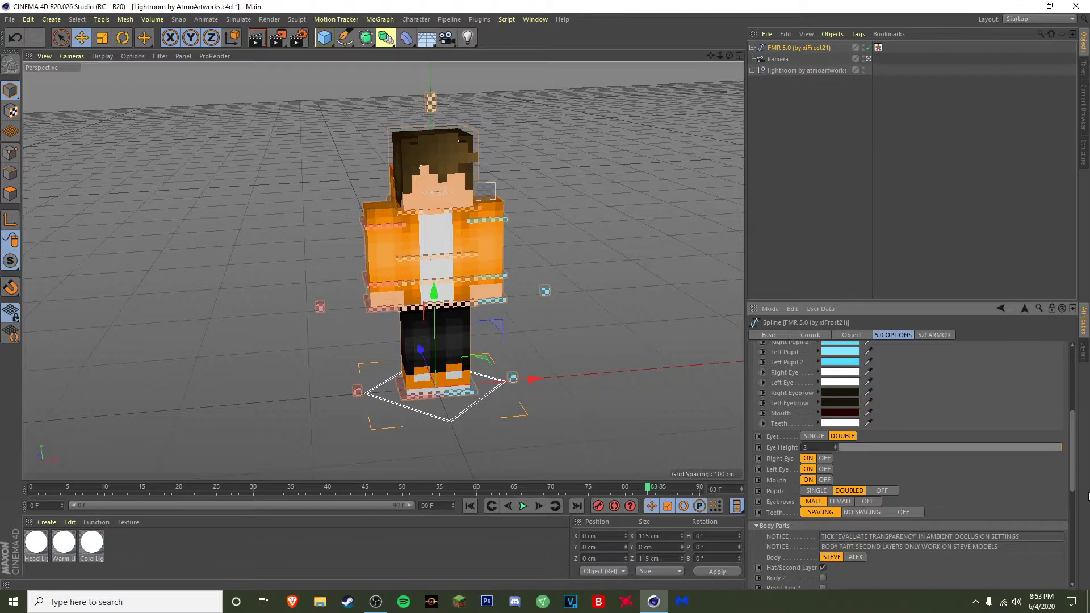
drag(884, 449, 778, 461)
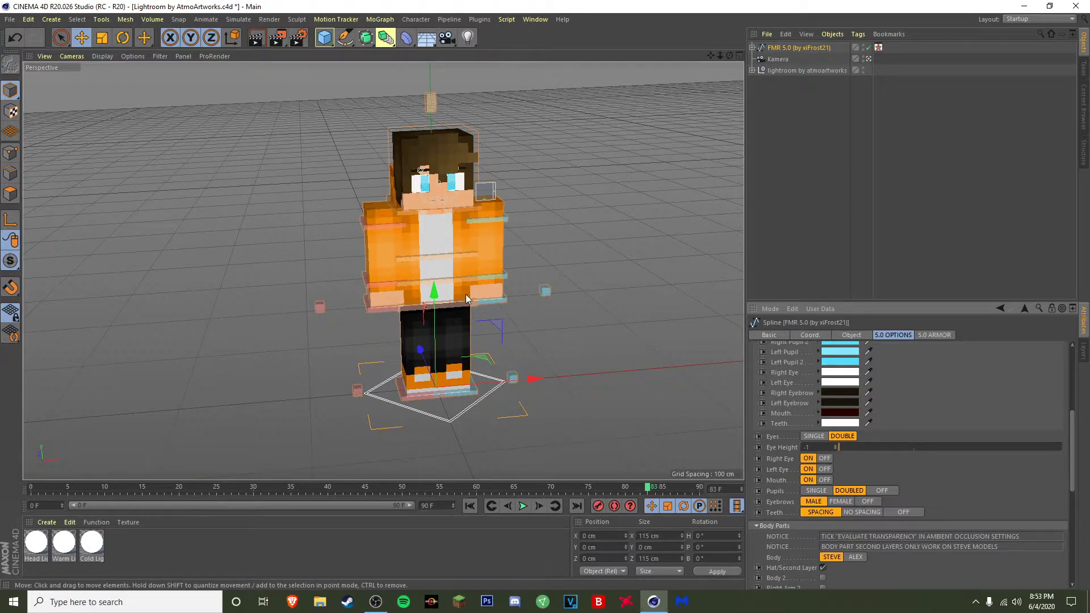
click(836, 446)
click(836, 450)
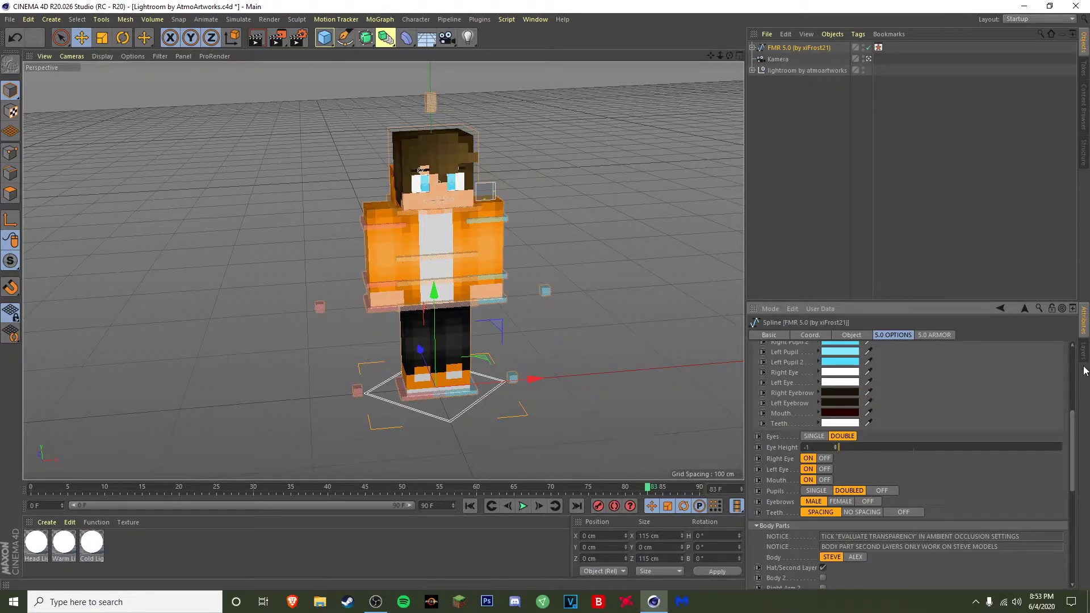
Step: Try the rig with Hat/Second Layer off and with Body 2 on, restoring each body part setting
scroll(1059, 431, down, 2)
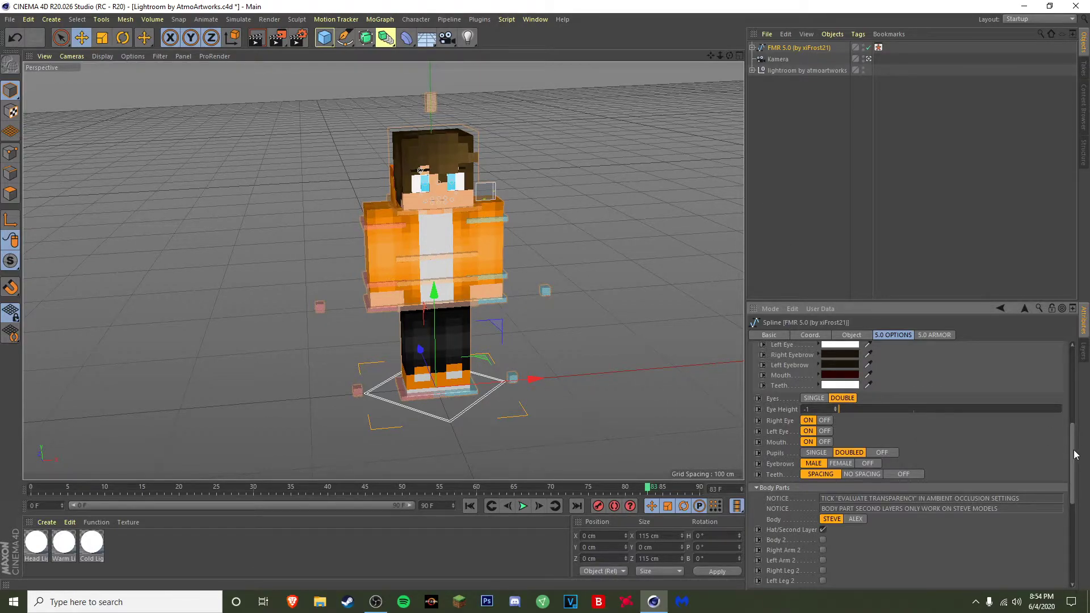
drag(1075, 454, 1073, 469)
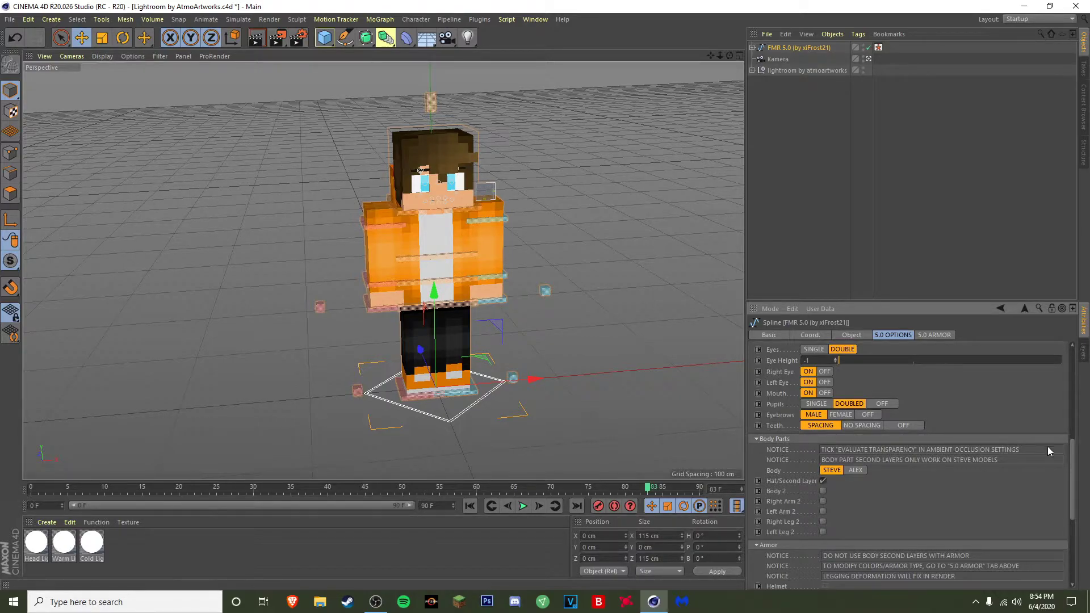
drag(1074, 458, 1075, 475)
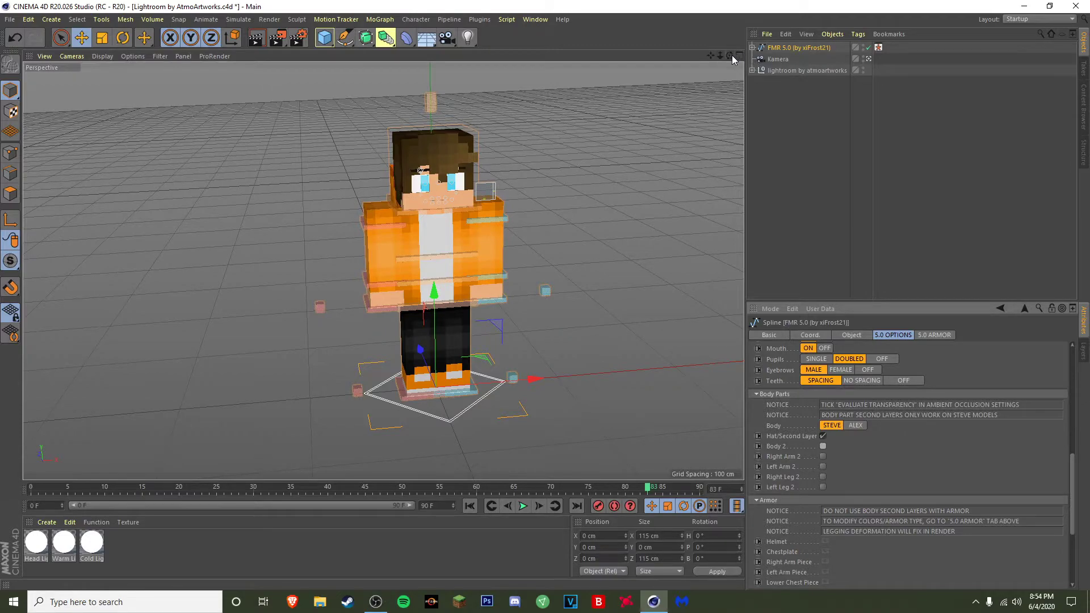
drag(730, 56, 886, 91)
drag(383, 270, 393, 277)
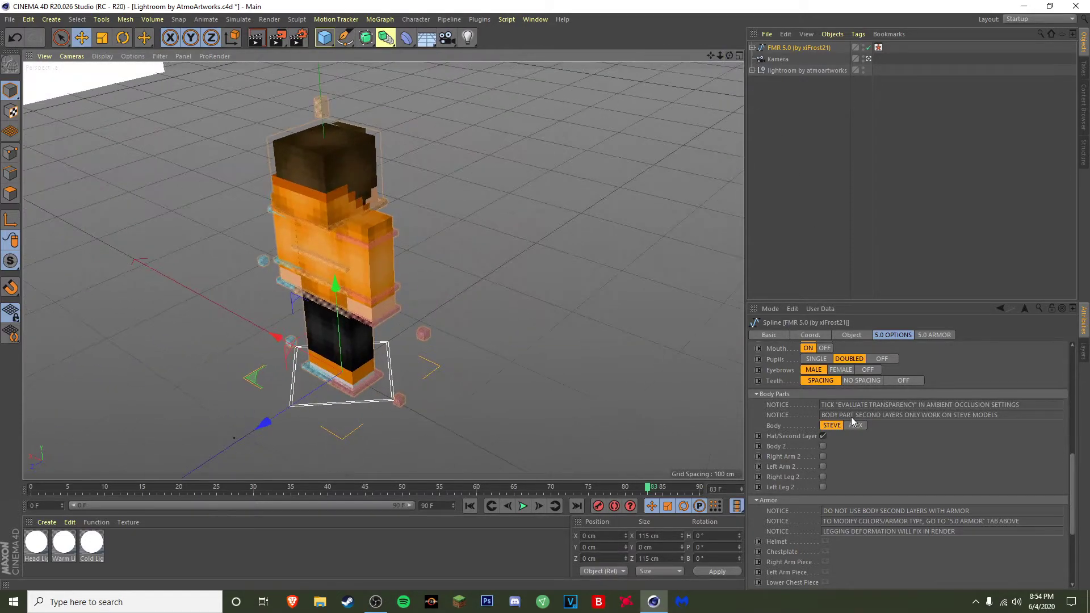
click(823, 435)
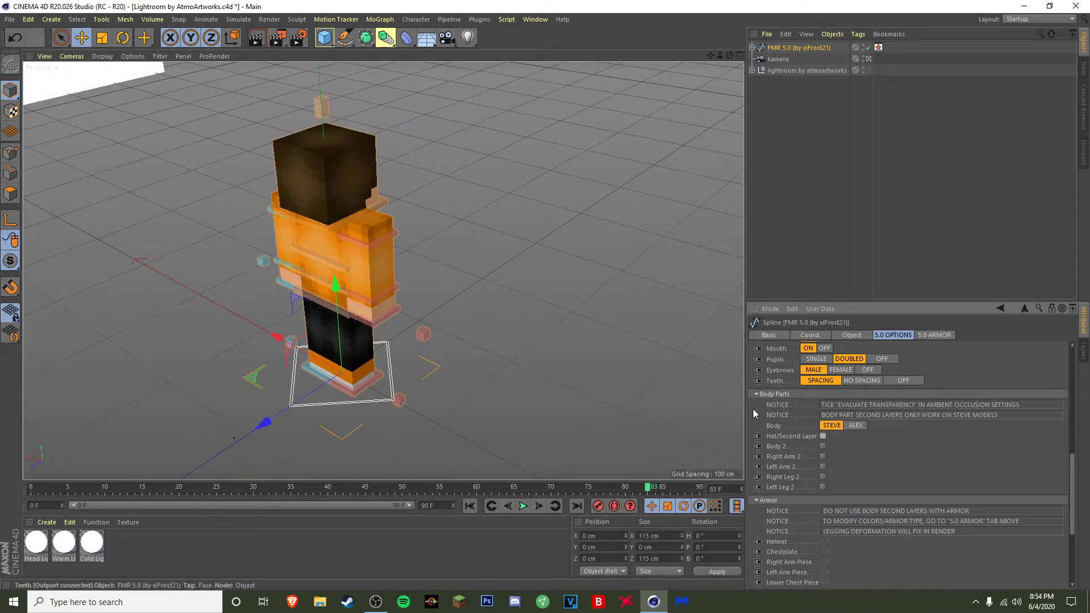
click(822, 436)
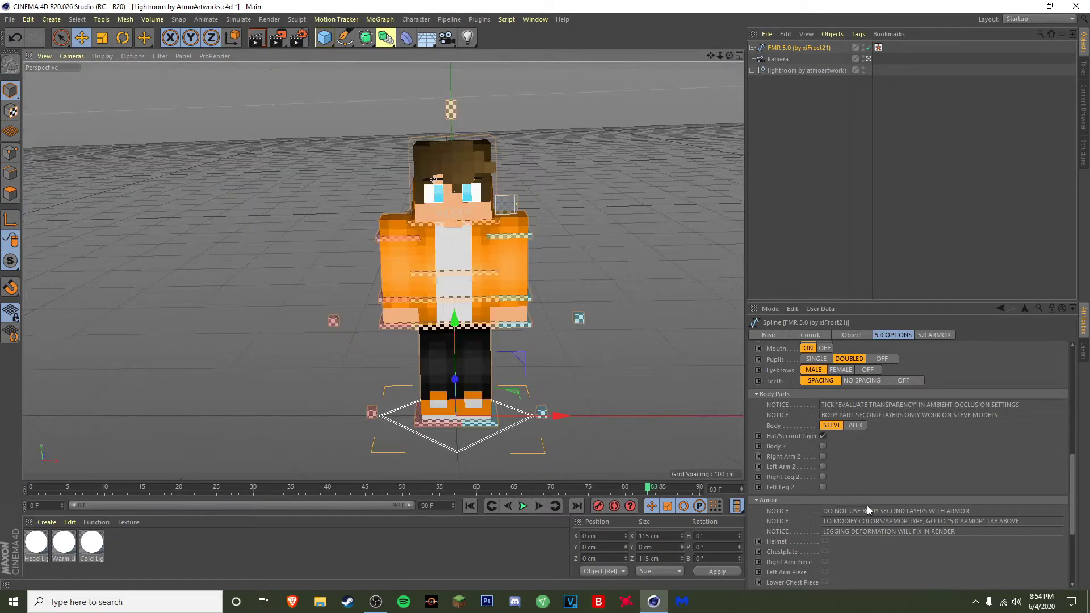
click(823, 446)
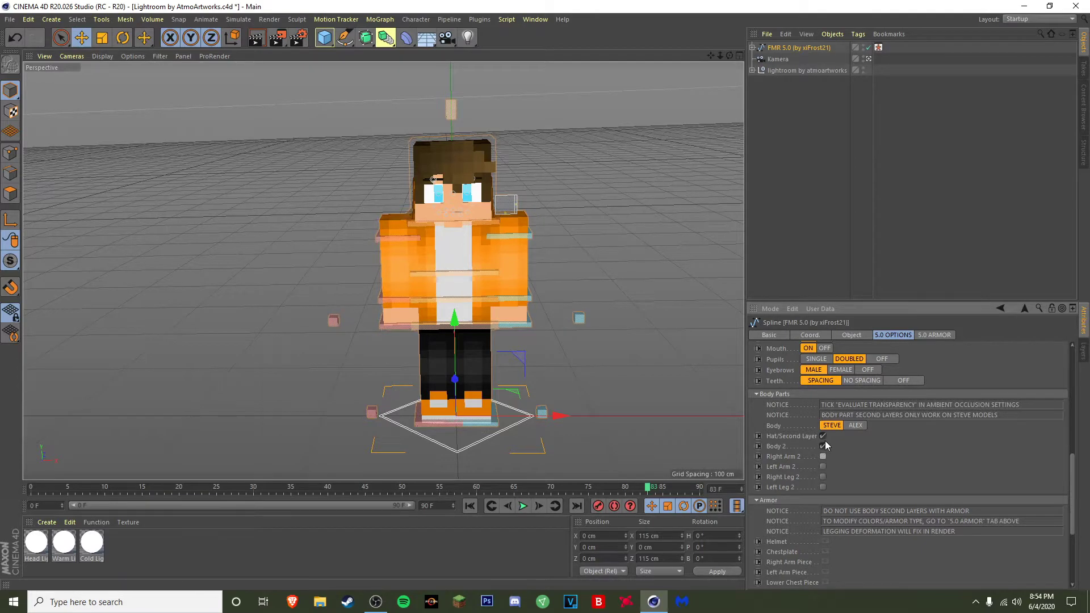
click(823, 446)
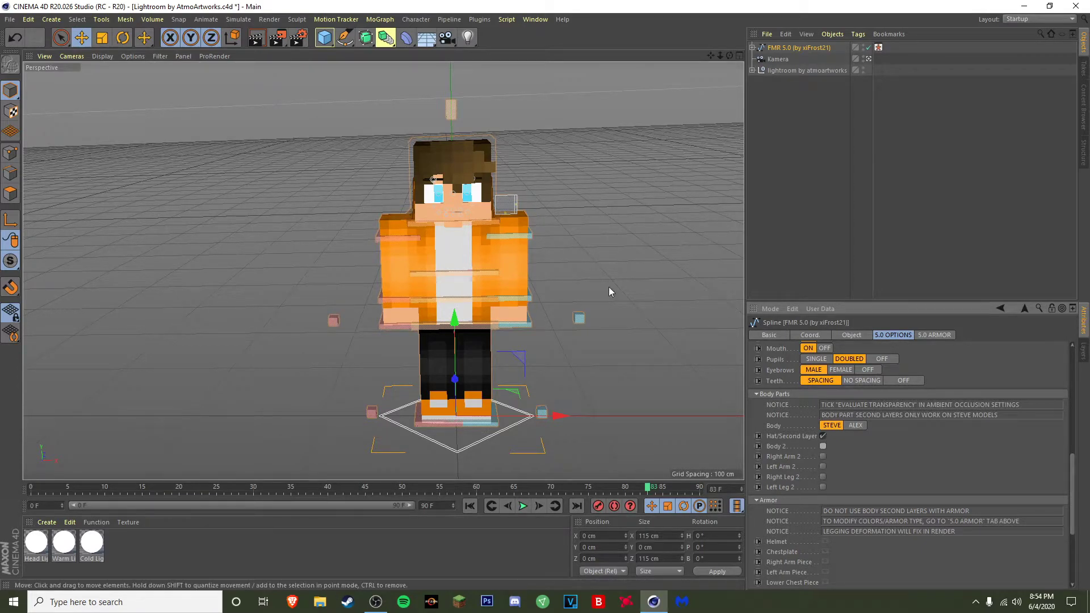
Step: Try the ALEX body type on the rig and switch it back to STEVE
click(853, 426)
click(833, 424)
click(853, 425)
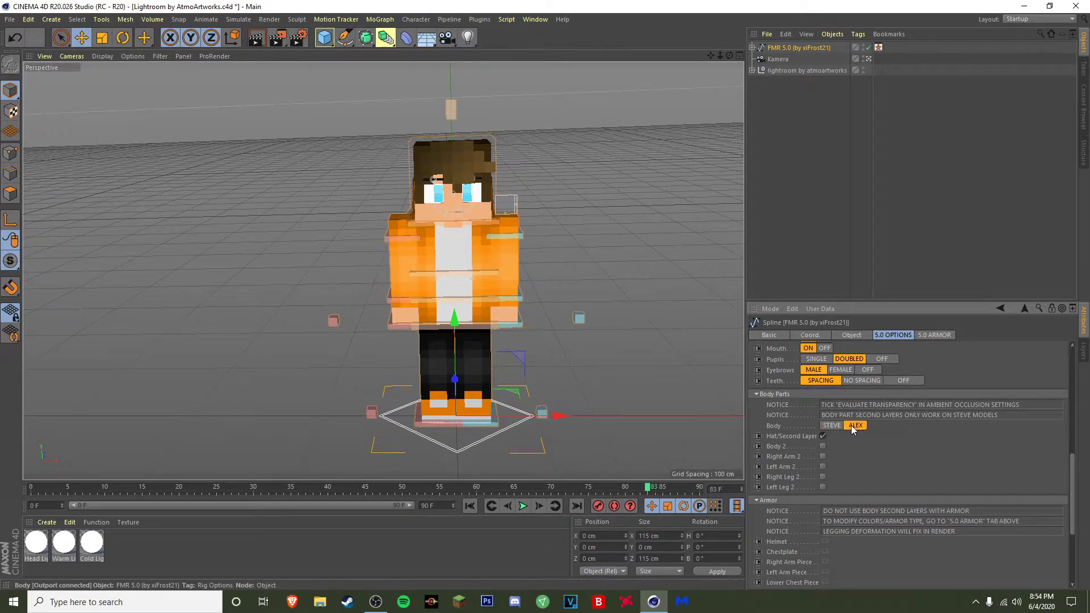
click(834, 426)
drag(1071, 488, 1059, 345)
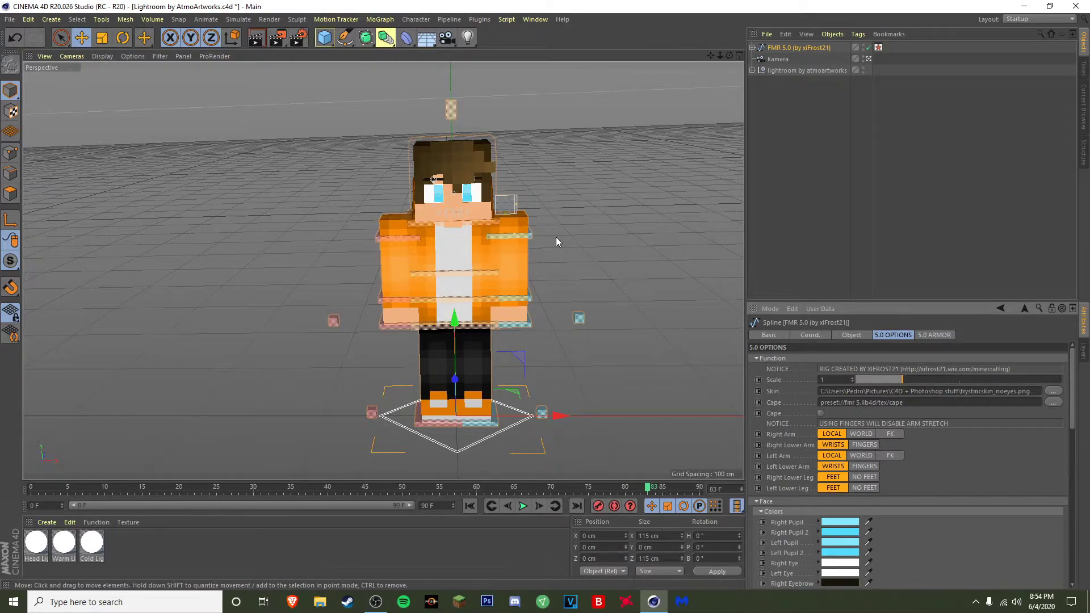
Step: Swing the character's right arm outward by moving its goalArmR_L control to about X -17.8, Y 6.8, Z -1.6 cm
alt+right_drag(556, 237, 560, 236)
scroll(533, 271, up, 1)
click(401, 327)
drag(424, 320, 430, 288)
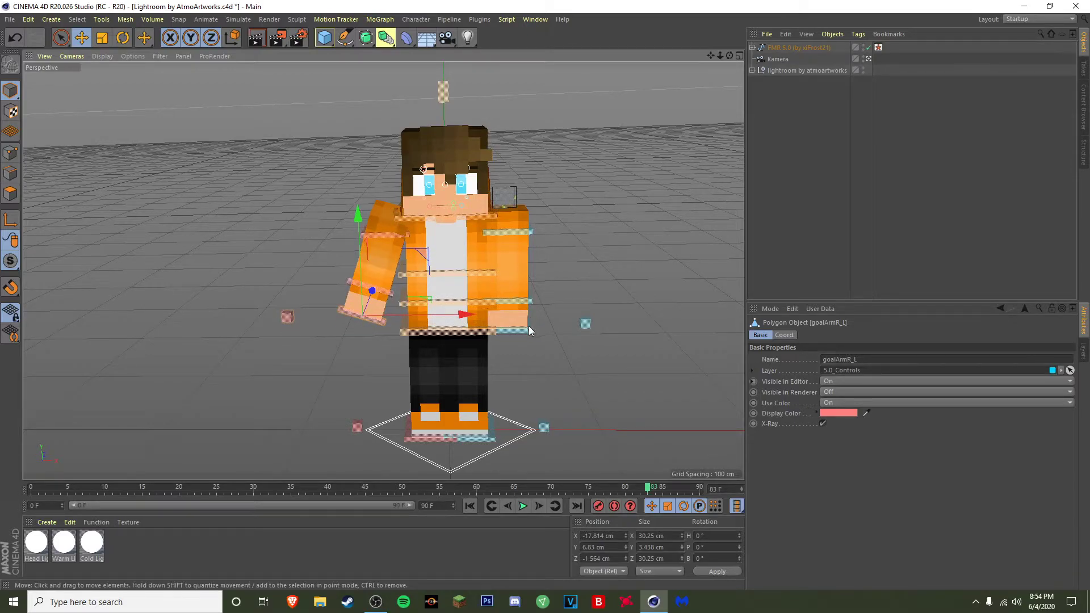
Step: Pose the legs by moving goalLegL to about X 31.4, Y 28.5 cm and goalLegR to about X -14.1, Y 4.7, Z -7.6 cm
drag(483, 438, 514, 372)
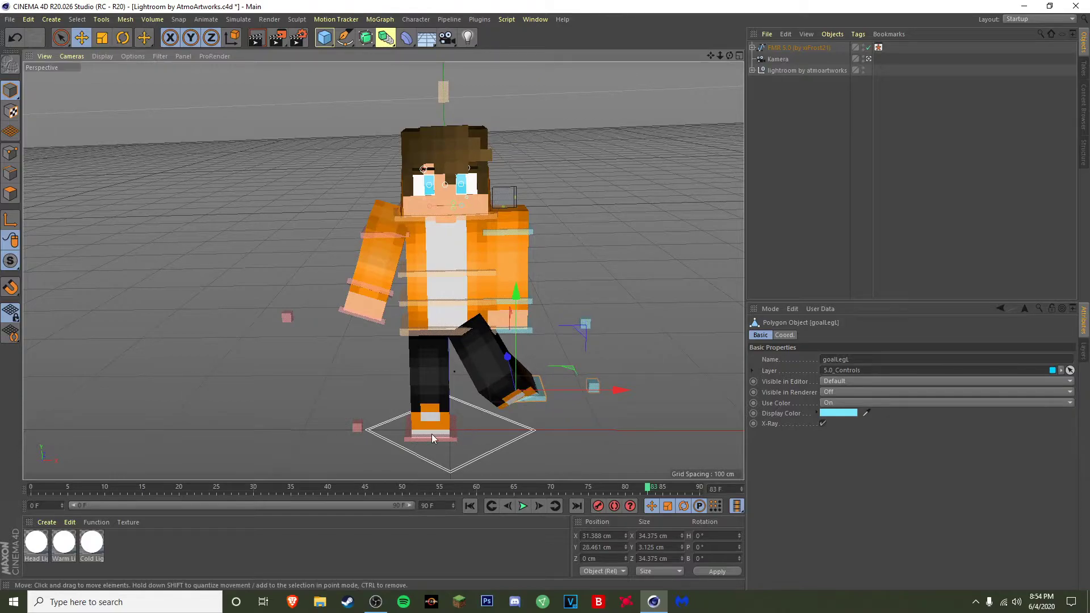
click(432, 437)
drag(431, 437, 406, 373)
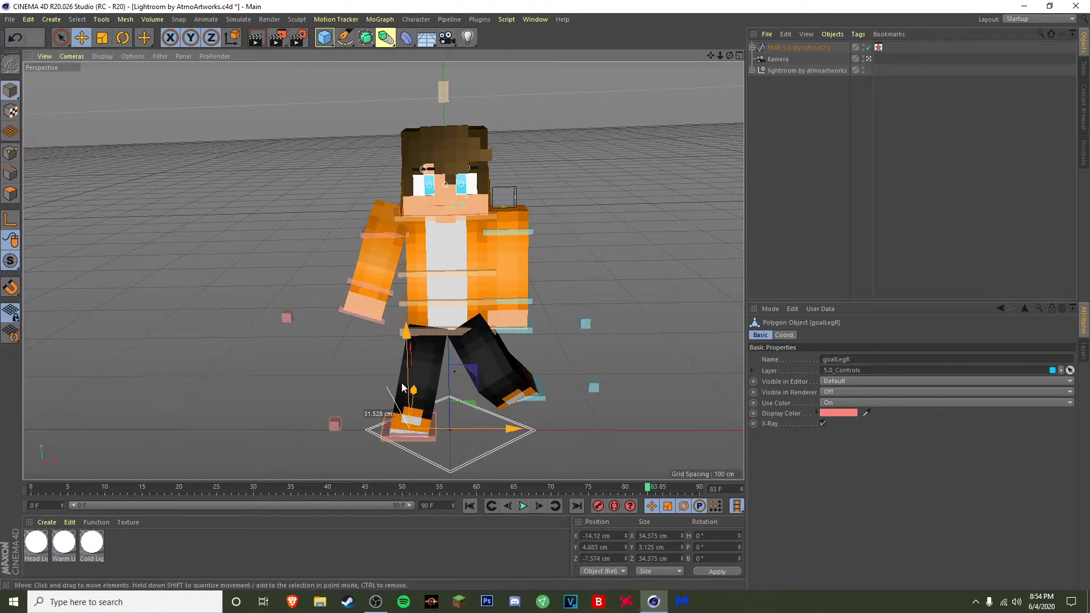
Step: Swing the left arm outward with its goal control at about X 18.8 cm, and undo a trial move of the wristL control
click(517, 330)
drag(527, 327, 721, 239)
key(ctrl+z)
key(ctrl+z)
key(ctrl+z)
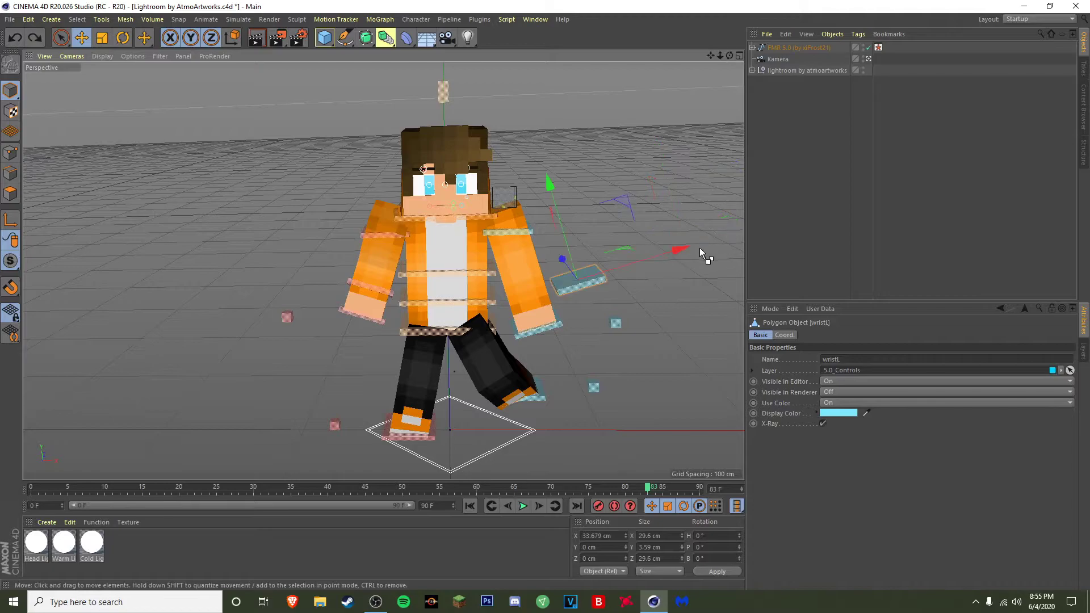
Step: Try moving the left shoulder control controlArmL along X to about 54.5 cm and undo the move
click(506, 232)
drag(564, 232, 650, 232)
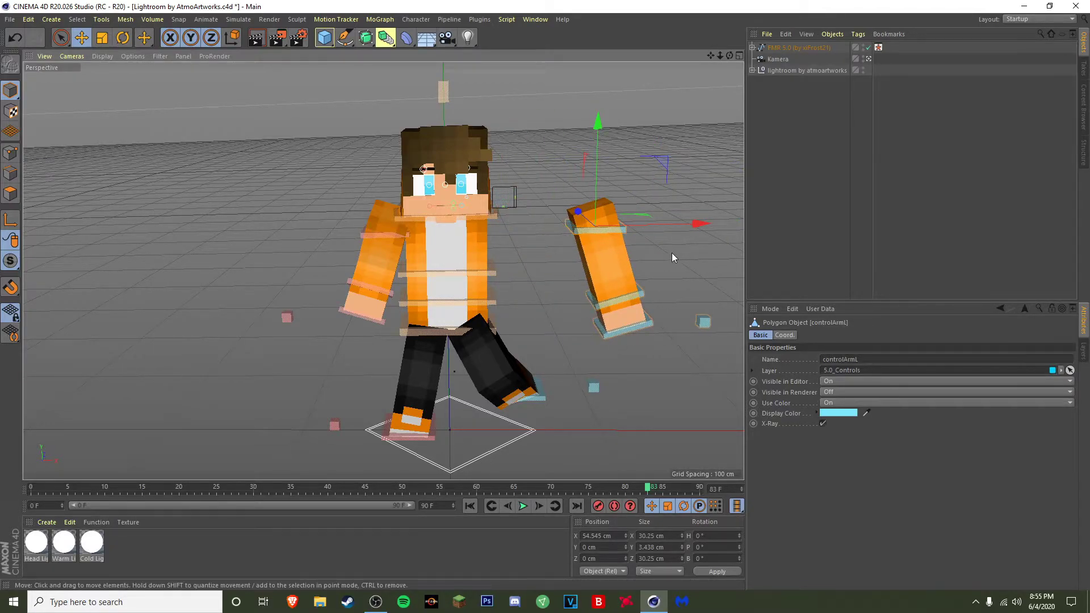
key(ctrl+z)
Step: Raise the left hand control goalArmL_L slightly and lower the left foot control goalLegL to about Y 11.6 cm
click(542, 328)
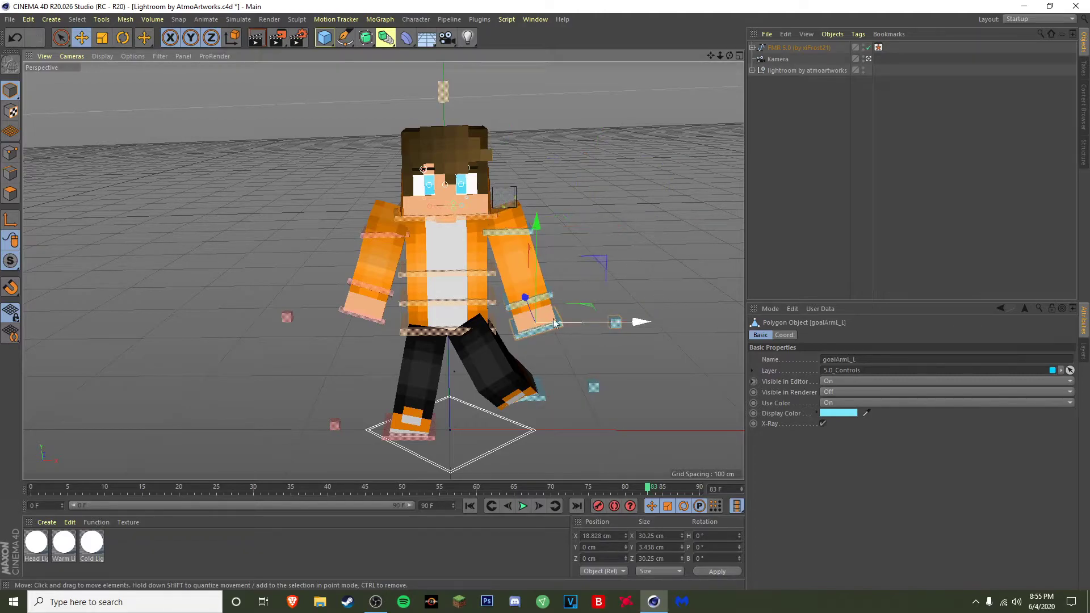
drag(538, 309, 538, 300)
click(525, 397)
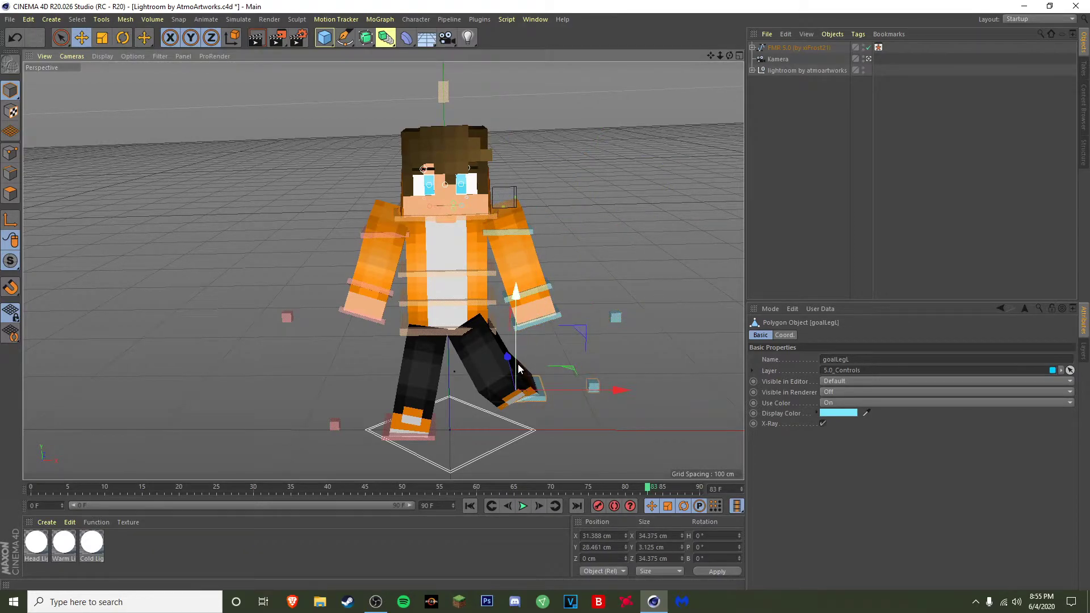
drag(518, 363, 513, 386)
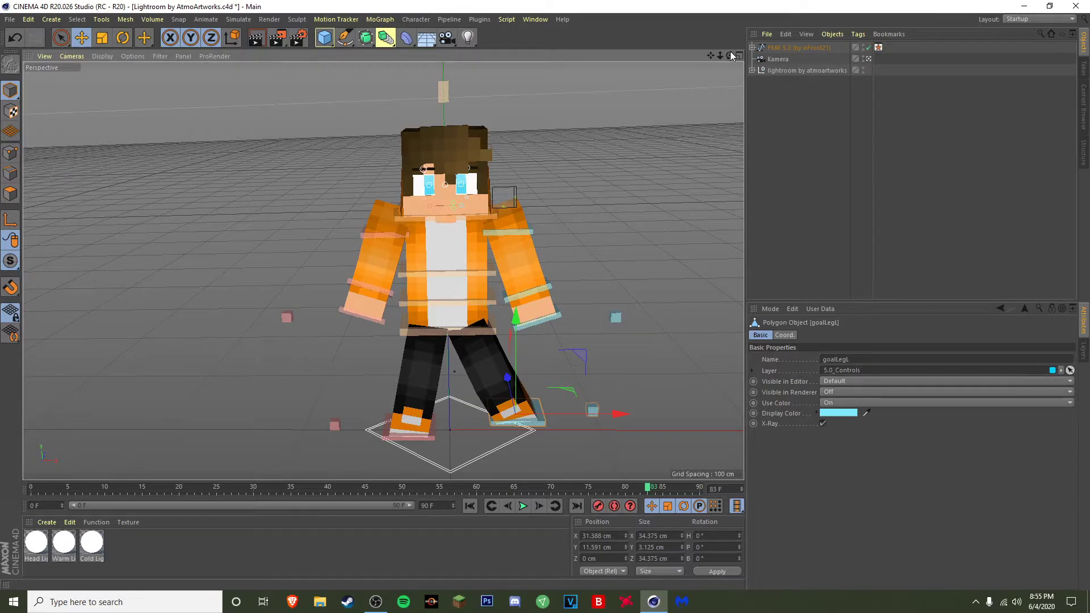
Step: Form a running pose by moving the hand controls and raising goalLegR to about X -13.6, Y 45.7, Z 30.1 cm
drag(730, 52, 811, 56)
click(364, 322)
drag(345, 315, 326, 311)
click(470, 305)
drag(471, 306, 482, 274)
drag(401, 423, 356, 357)
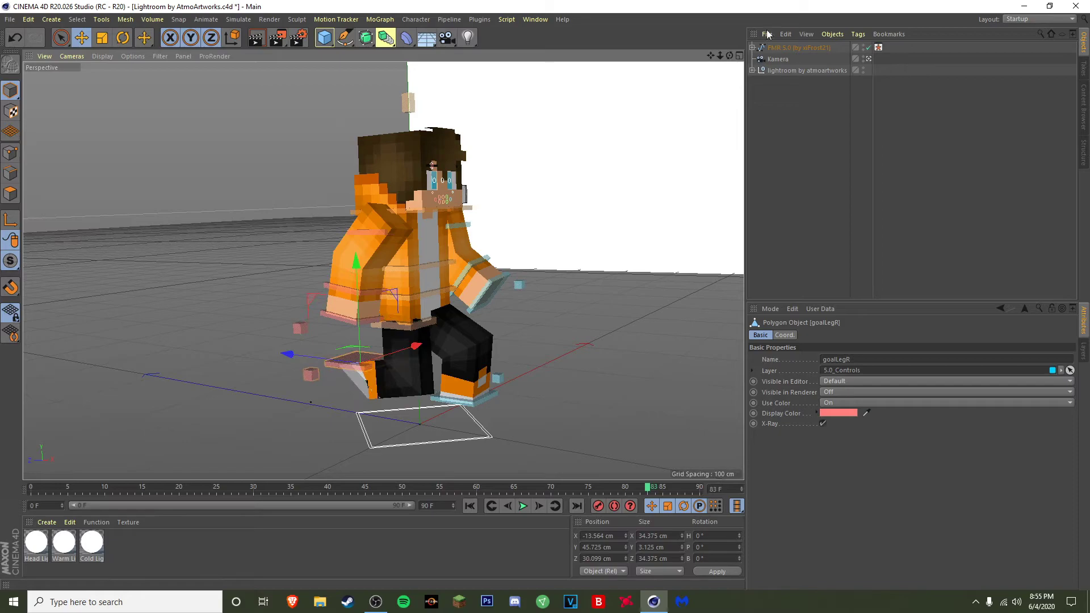
Step: Try raising the neck control controlNeck to about Y 4.8 cm and undo the move
click(799, 48)
scroll(908, 454, down, 2)
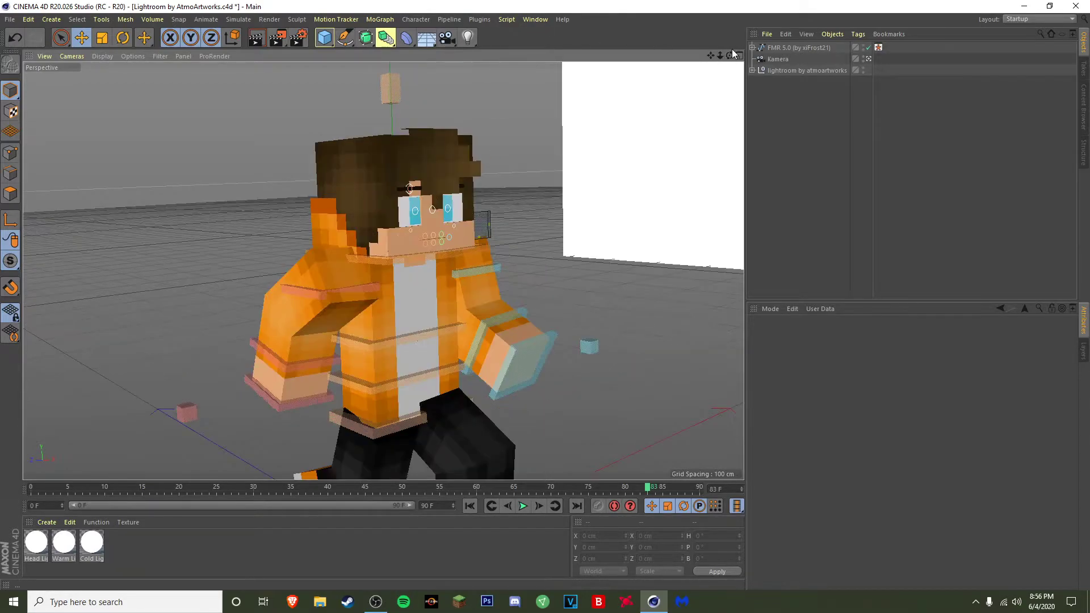
drag(729, 56, 709, 60)
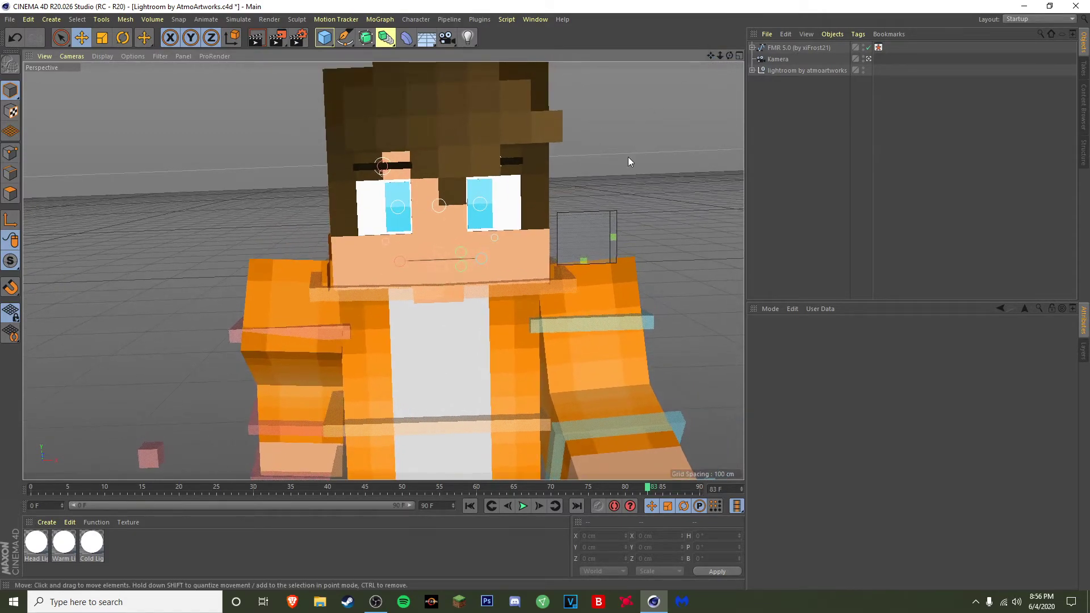
click(436, 260)
click(453, 251)
click(445, 257)
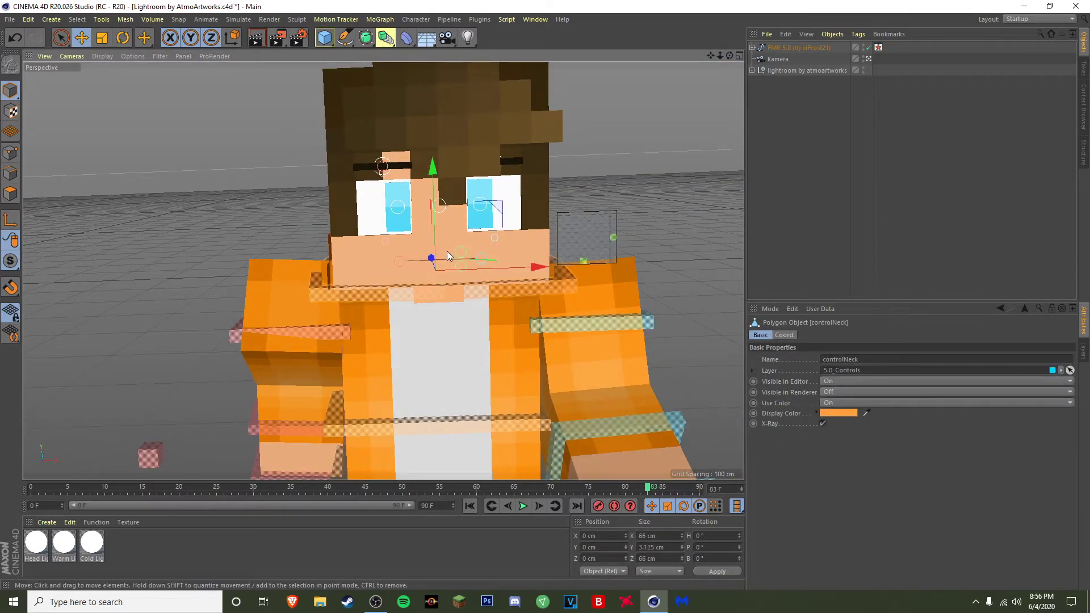
drag(443, 257, 439, 233)
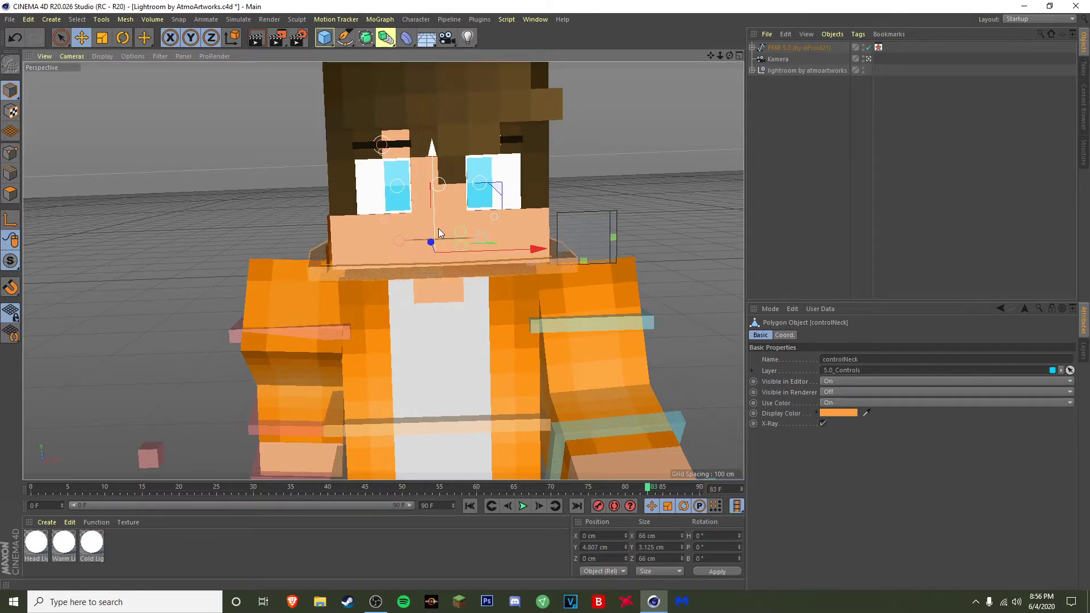
key(ctrl+z)
Step: Try opening and stretching the mouth with the individual lip controls, moving control R to about X -16.4 cm, and undo the moves
click(459, 251)
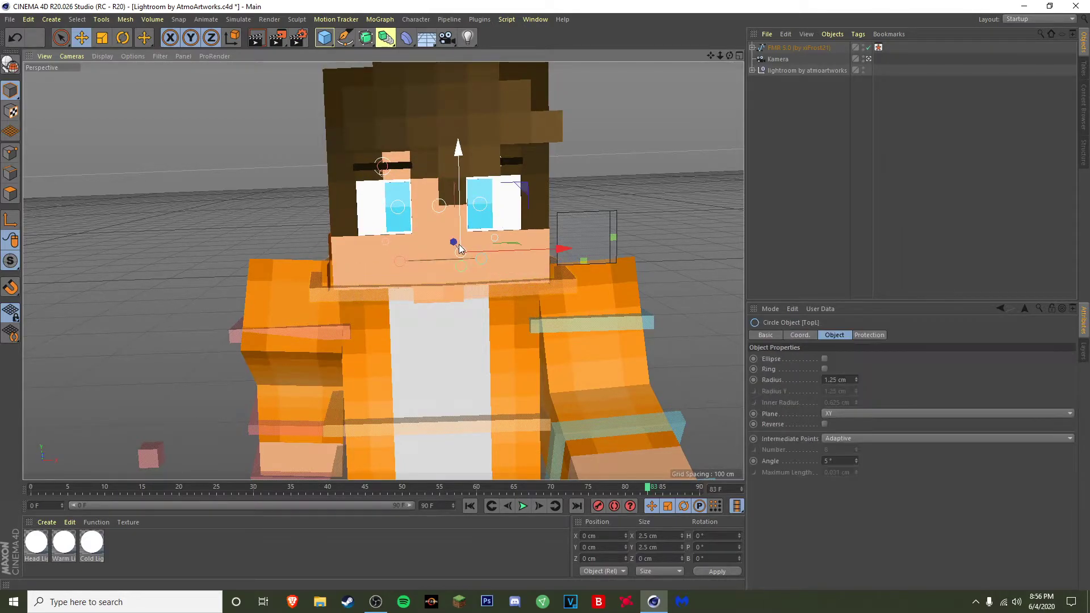
drag(459, 242, 419, 268)
click(422, 268)
click(404, 265)
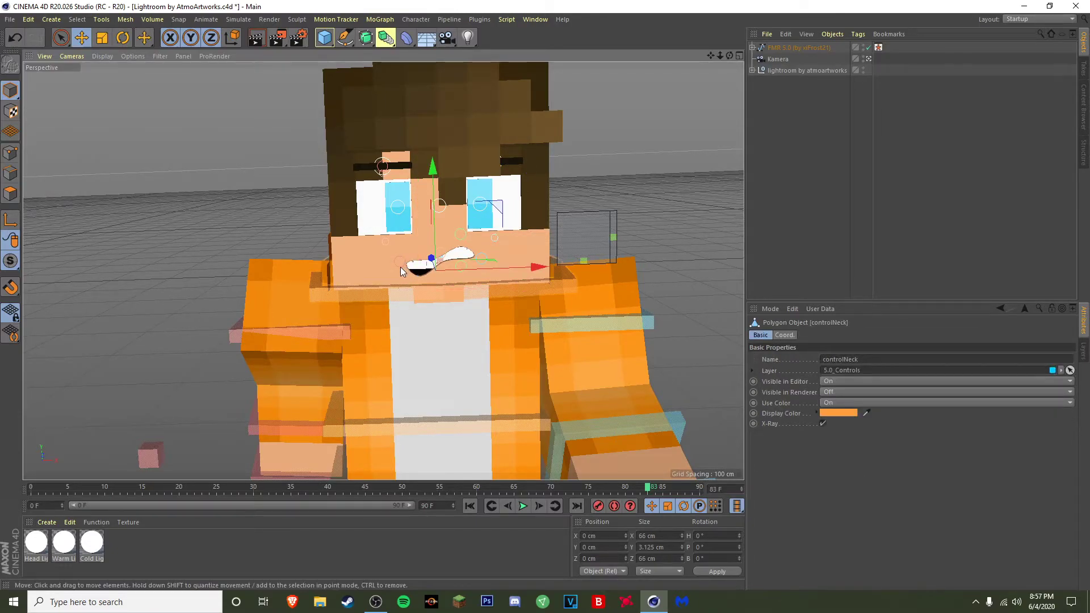
drag(400, 271, 365, 264)
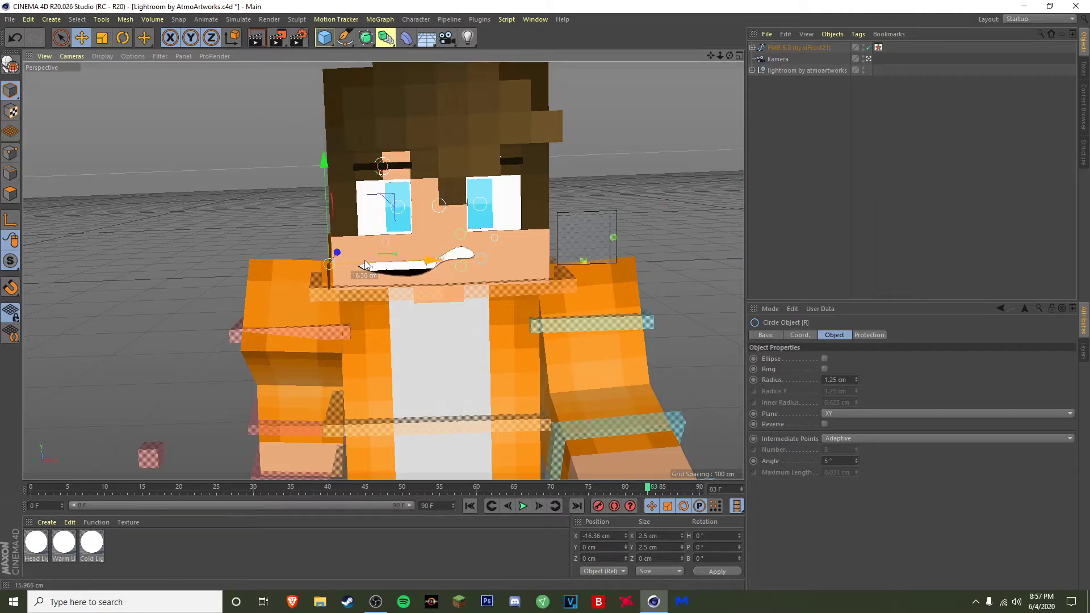
key(ctrl+z)
key(ctrl+z)
key(ctrl+z)
key(ctrl+z)
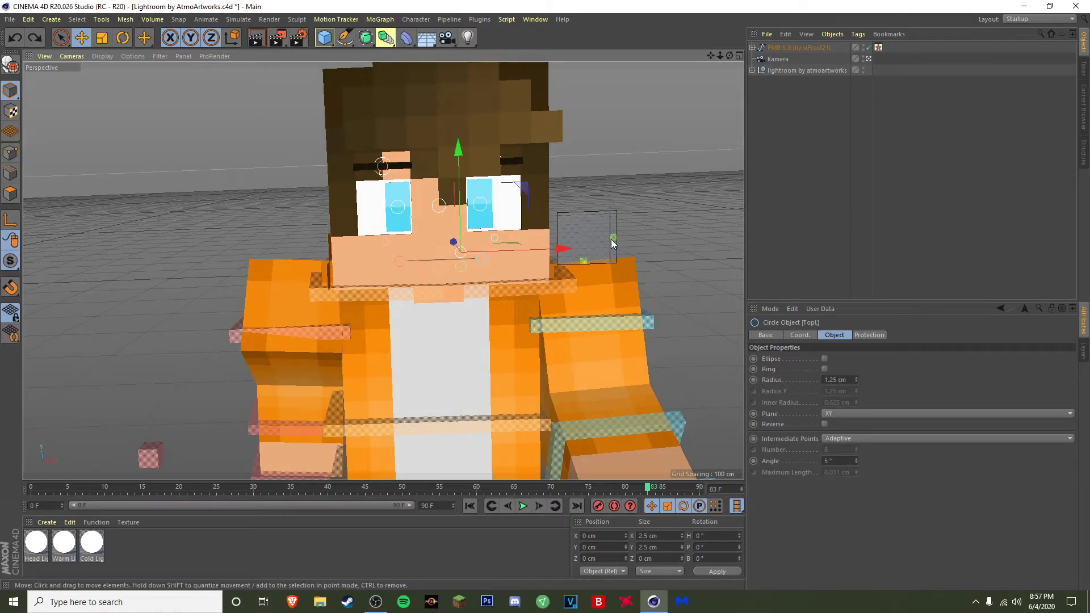
Step: Lower the mouth expression control beside the head to about Y -5.5 cm for a frown, then raise it again
click(612, 243)
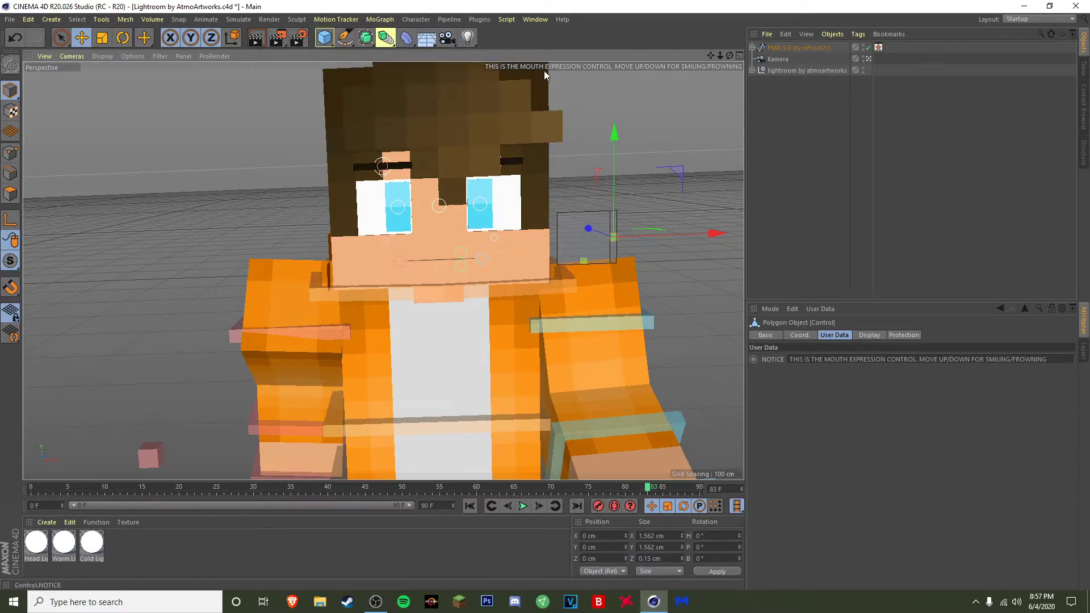
drag(613, 177, 642, 361)
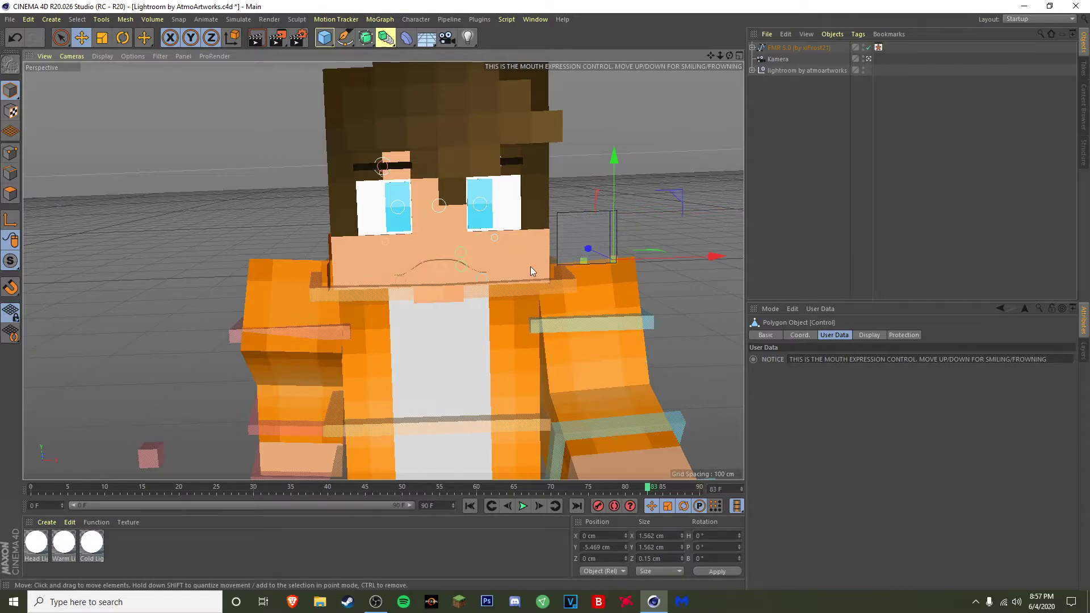
drag(614, 224, 611, 196)
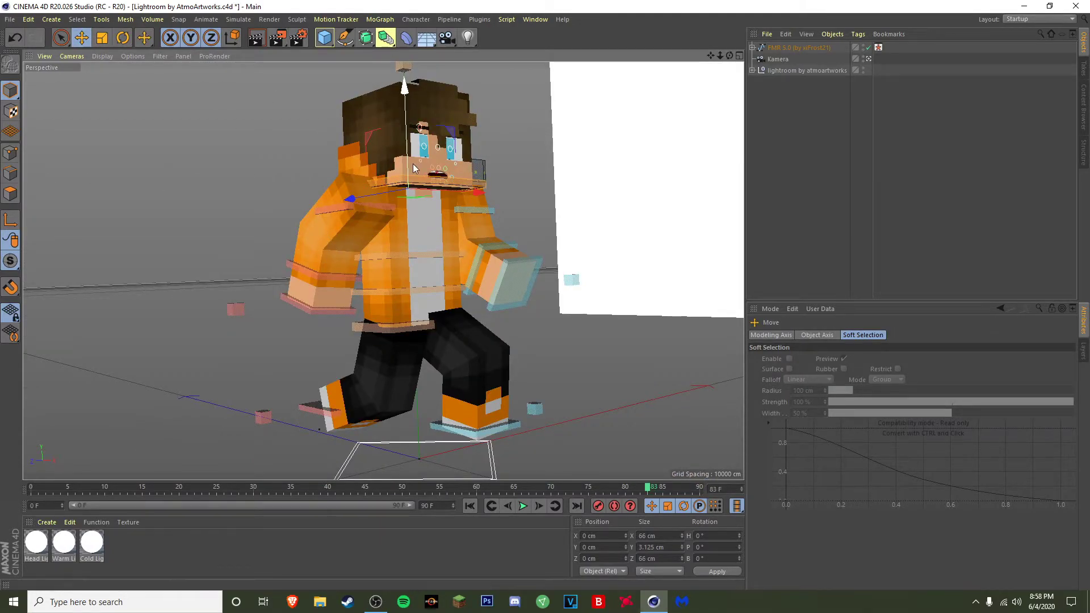
Step: Turn the character's head by rotating the controlNeck control to a heading of about -34.6°
click(440, 179)
click(440, 183)
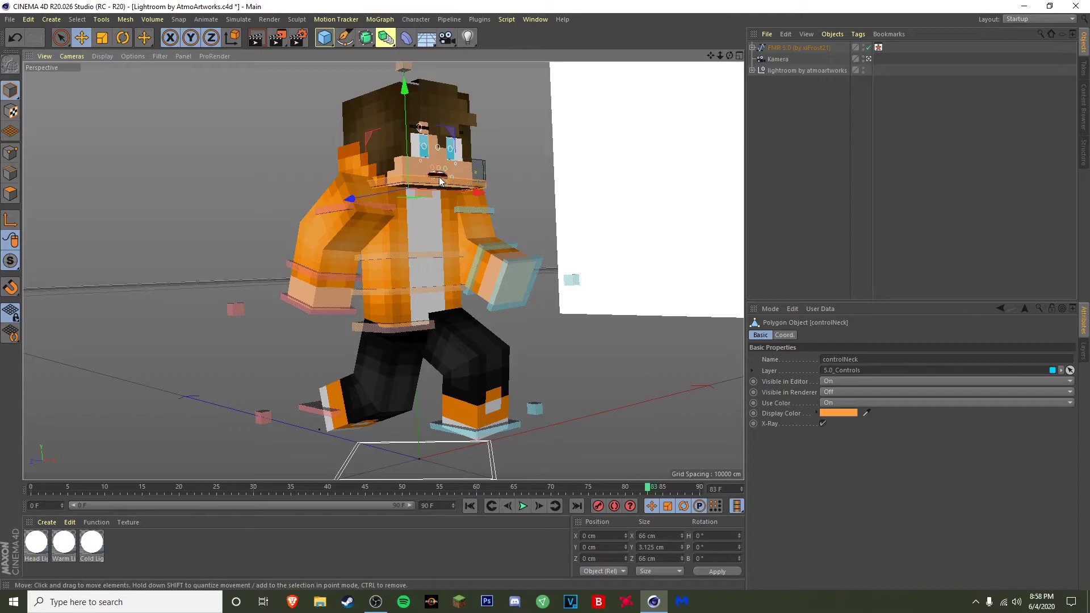
click(125, 45)
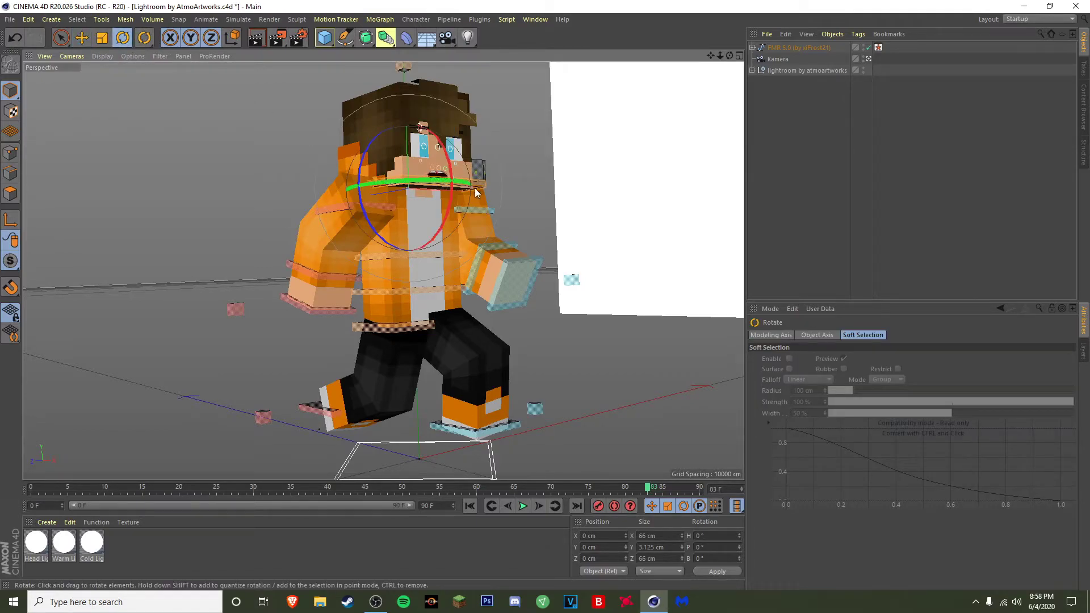
click(81, 38)
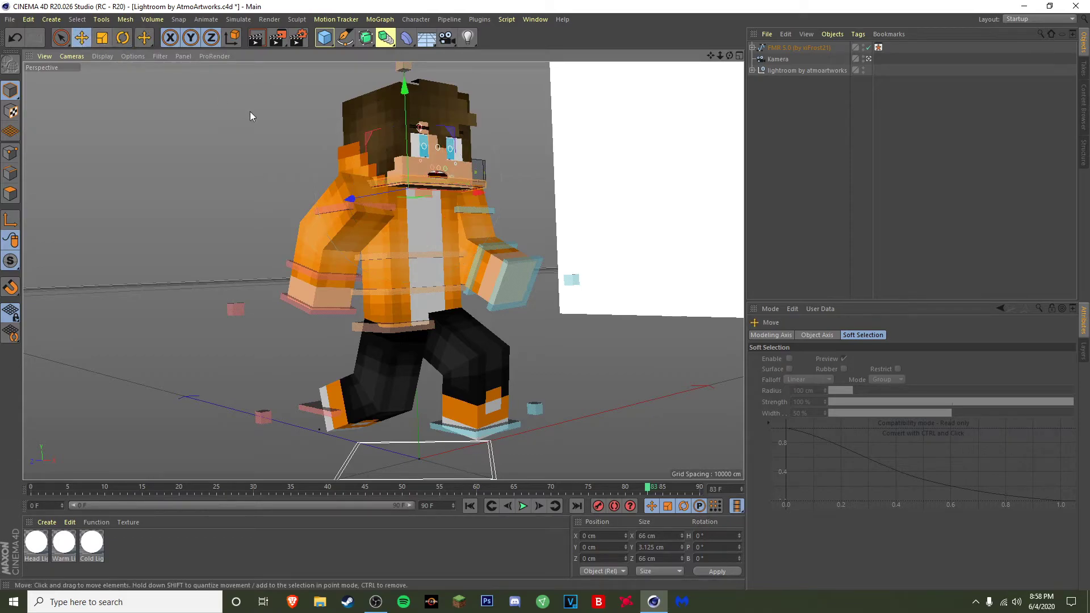
click(128, 43)
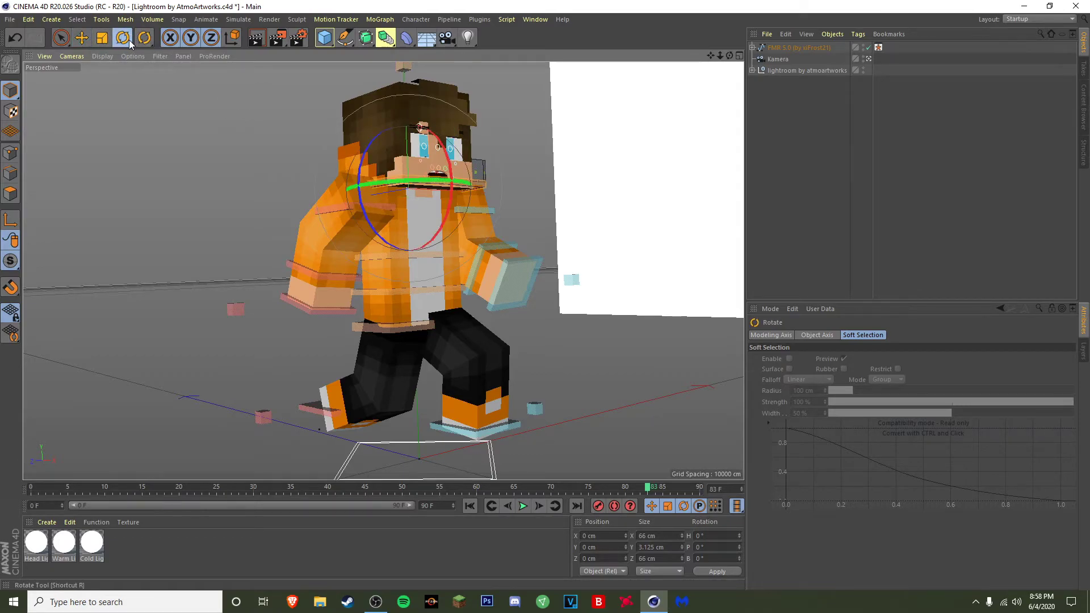
mouse_move(425, 182)
mouse_down()
mouse_move(373, 179)
mouse_move(373, 188)
mouse_move(388, 189)
mouse_move(425, 151)
mouse_move(445, 179)
mouse_up()
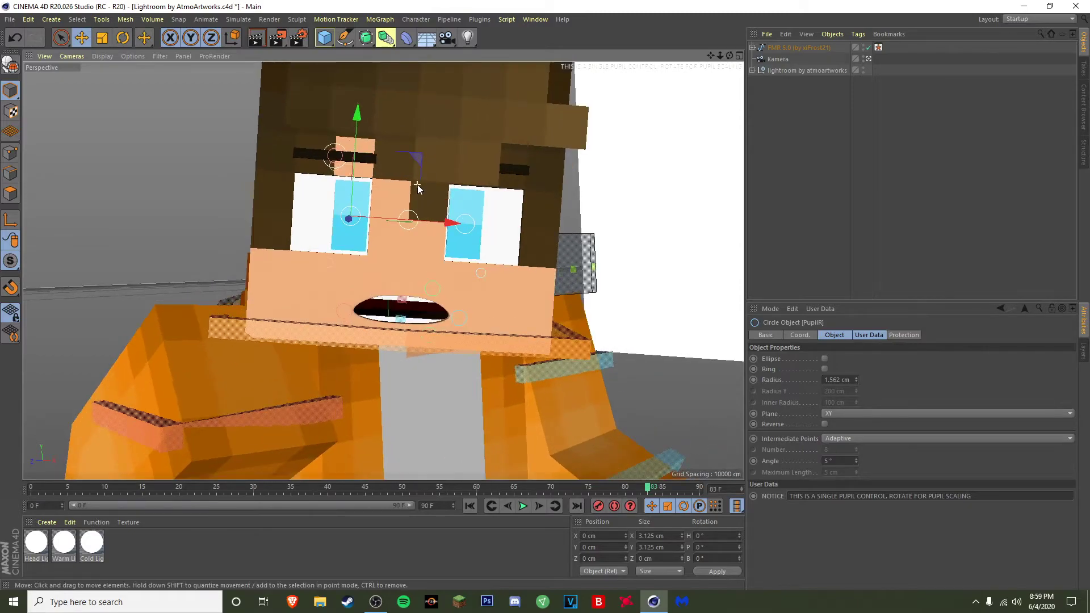
Step: Shift PupilL to about X 0.5 cm and PupilR toward its eye's outer side, undoing a trial move of the shared pupils control
scroll(417, 185, up, 1)
click(479, 228)
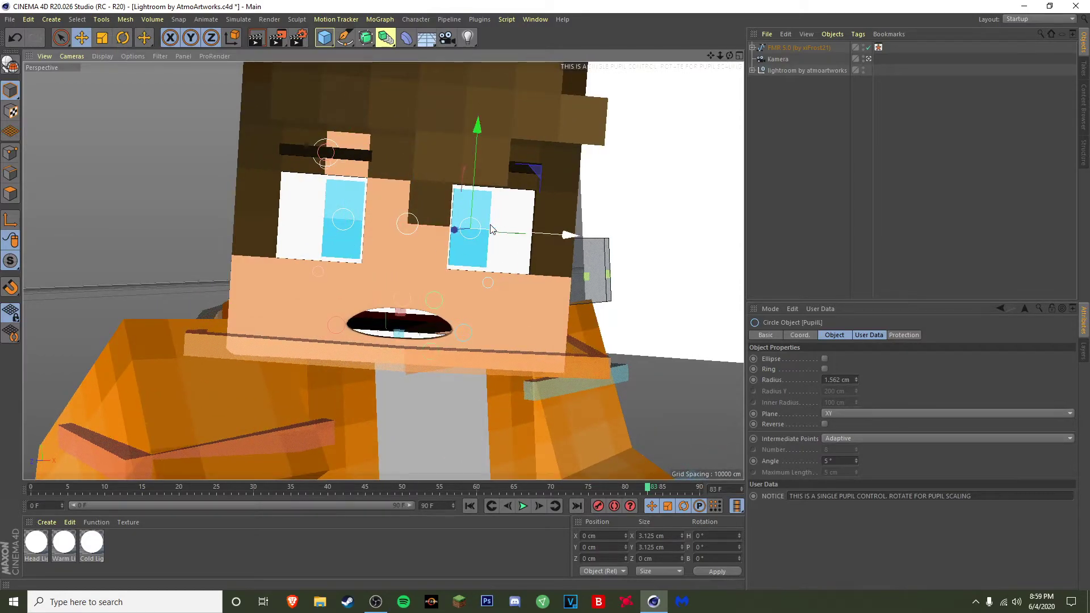
mouse_move(492, 229)
mouse_down()
mouse_move(534, 232)
mouse_move(498, 232)
mouse_up()
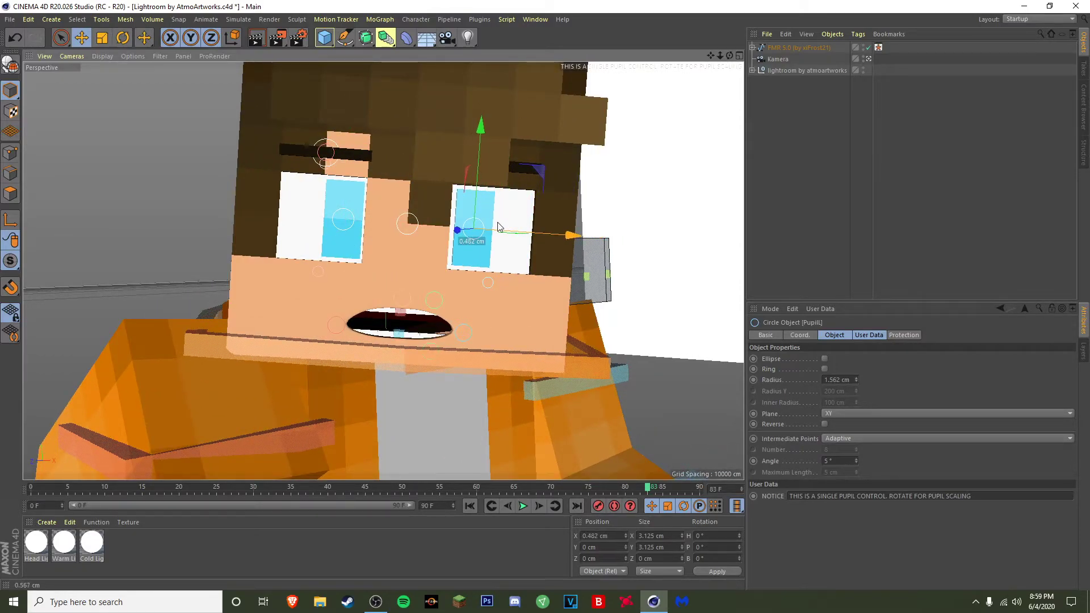
click(422, 224)
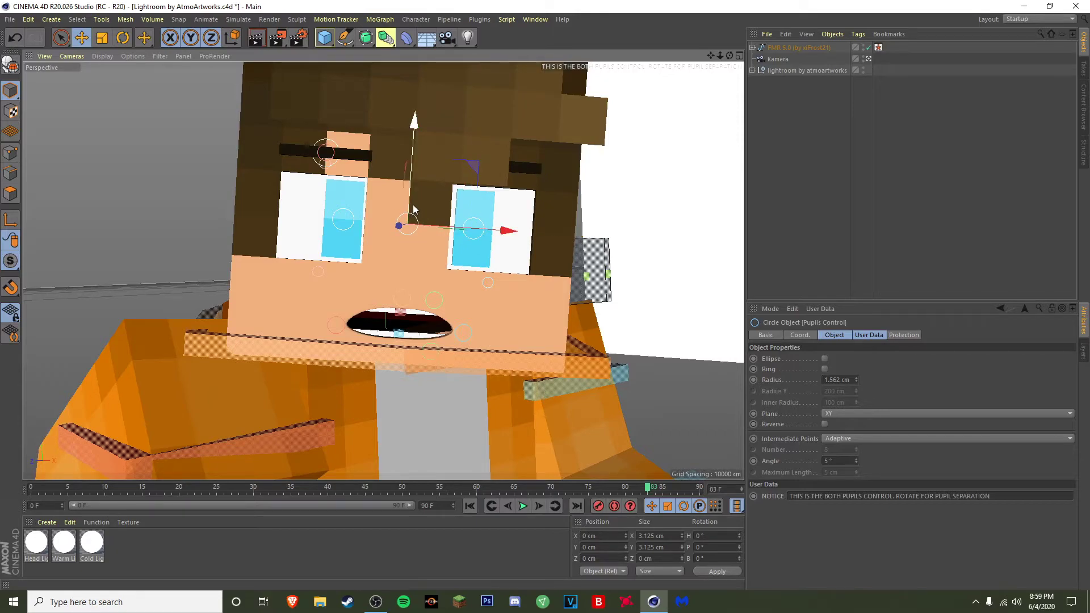
drag(413, 159, 424, 212)
click(482, 229)
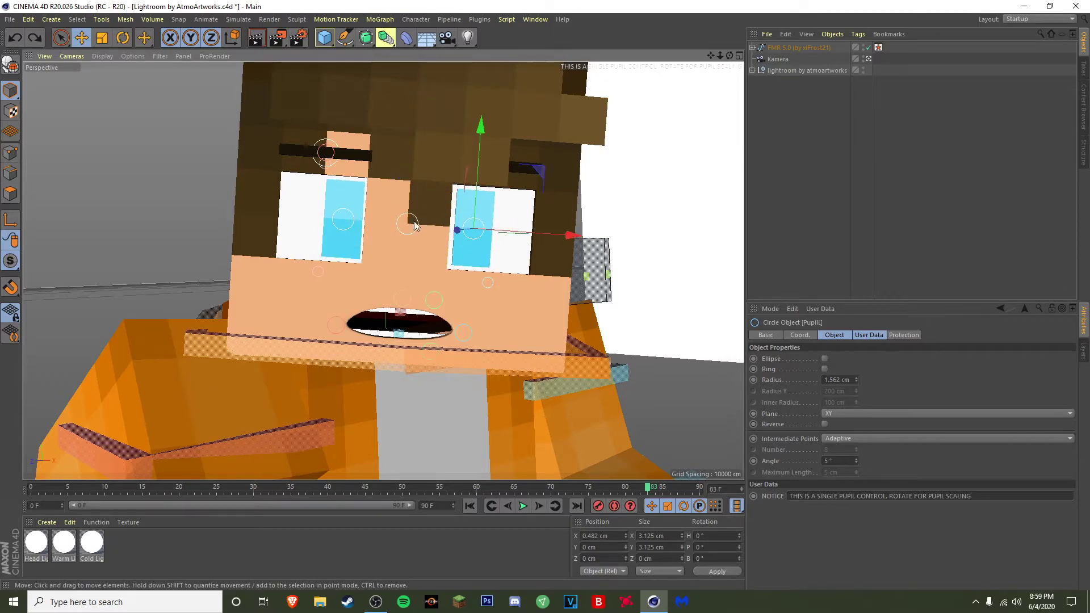
click(352, 224)
drag(420, 229, 394, 226)
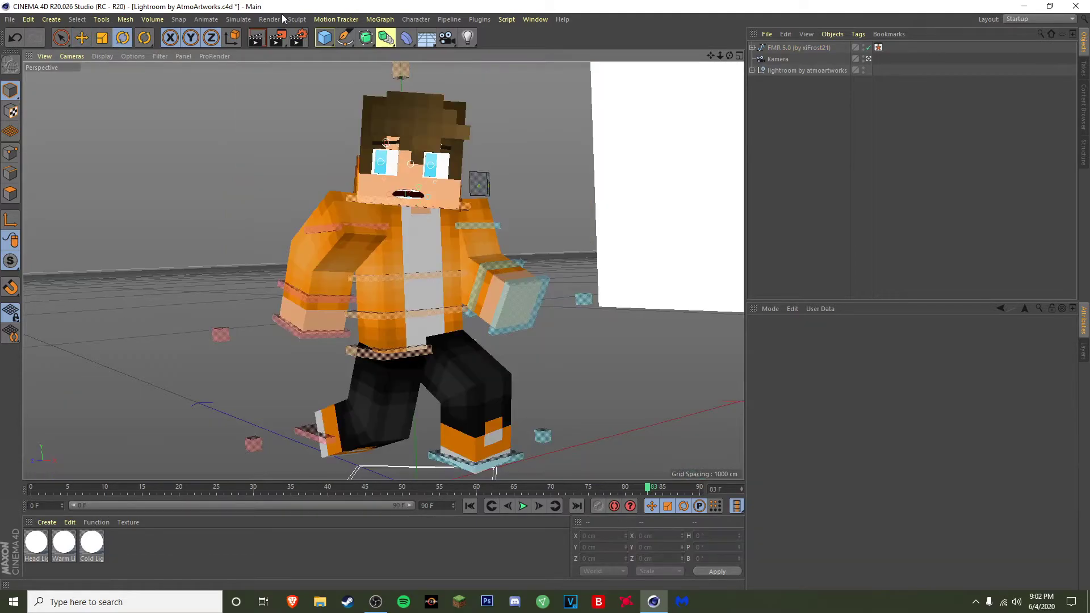
Step: Render the current view in the viewport to preview the posed character with the lightroom lighting
click(269, 19)
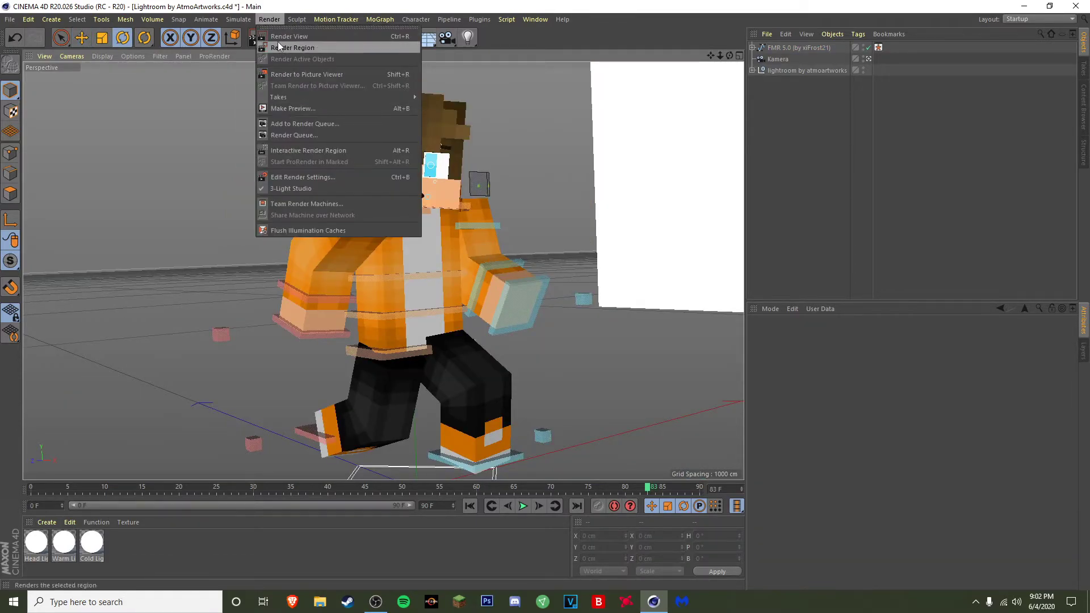
click(270, 21)
click(270, 21)
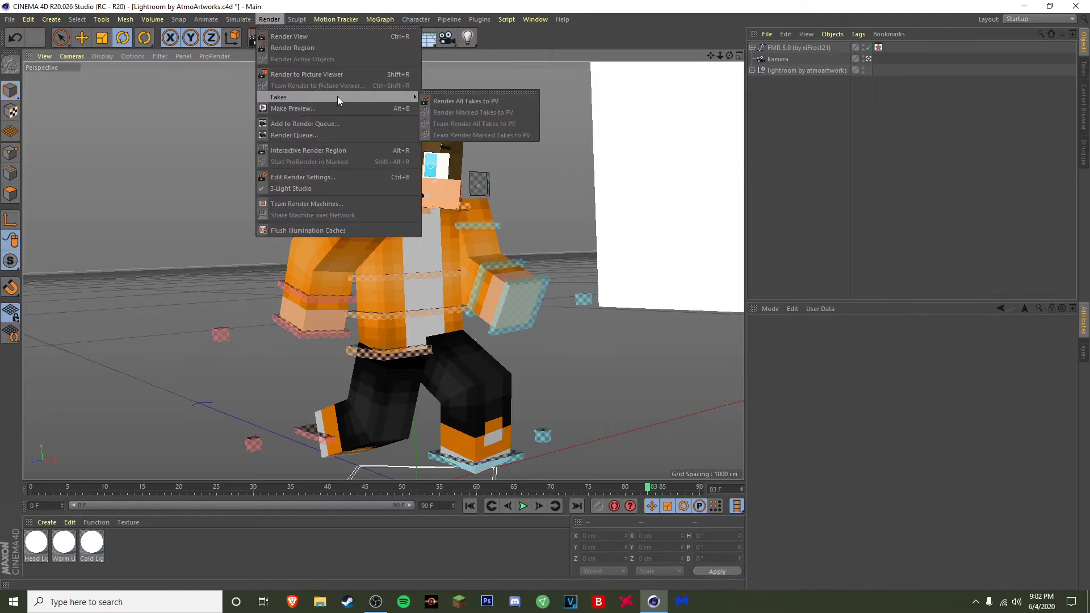
click(302, 40)
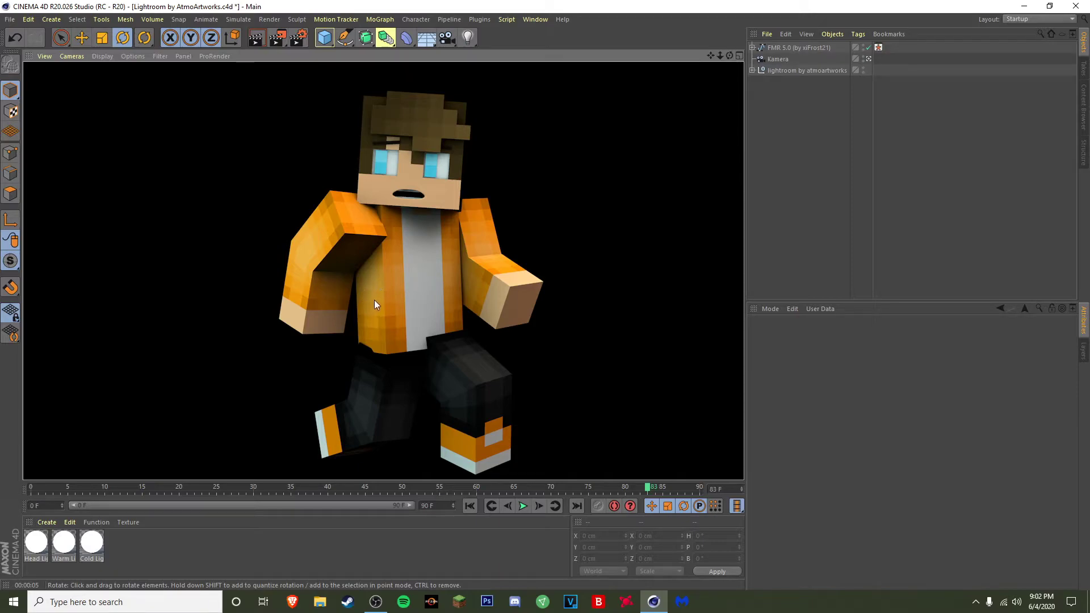
click(485, 138)
Step: Check the save options in the render settings, keep PNG as the image format, and open the render commands
click(270, 19)
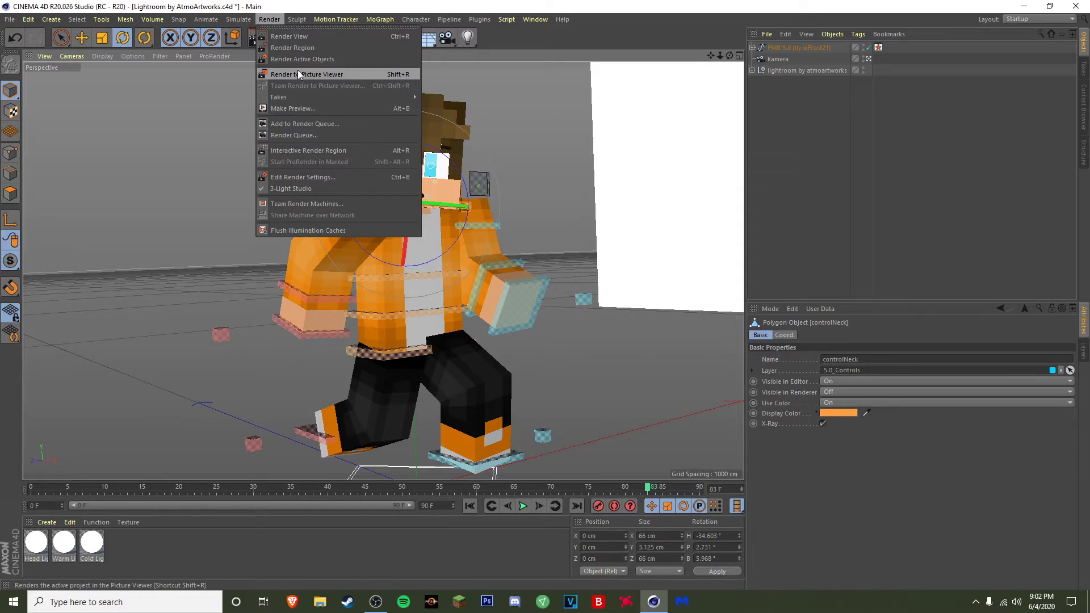
click(329, 177)
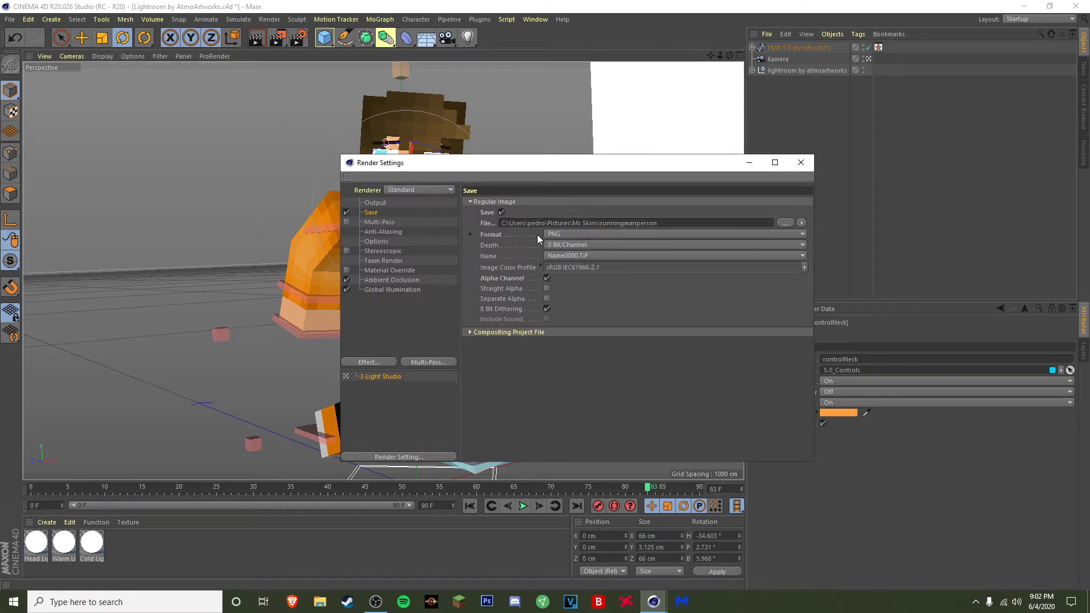
click(567, 234)
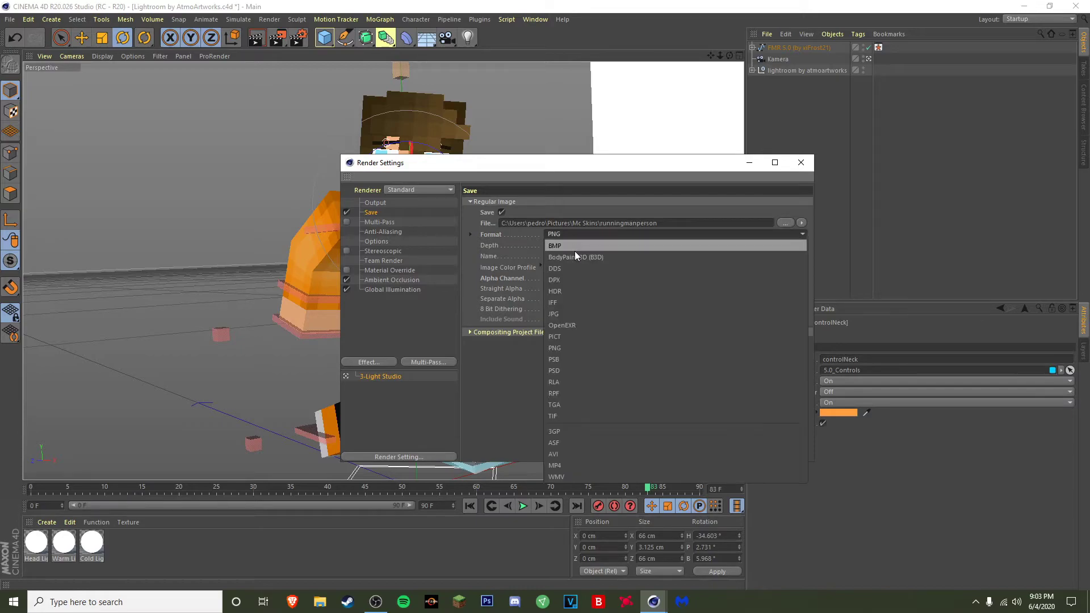
click(566, 235)
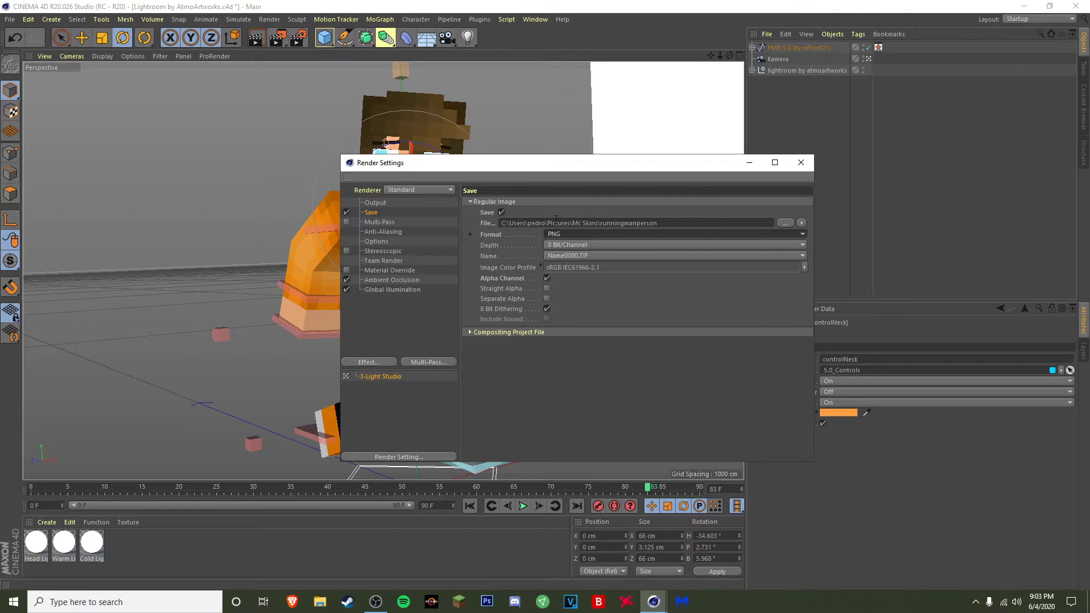
click(801, 162)
click(269, 19)
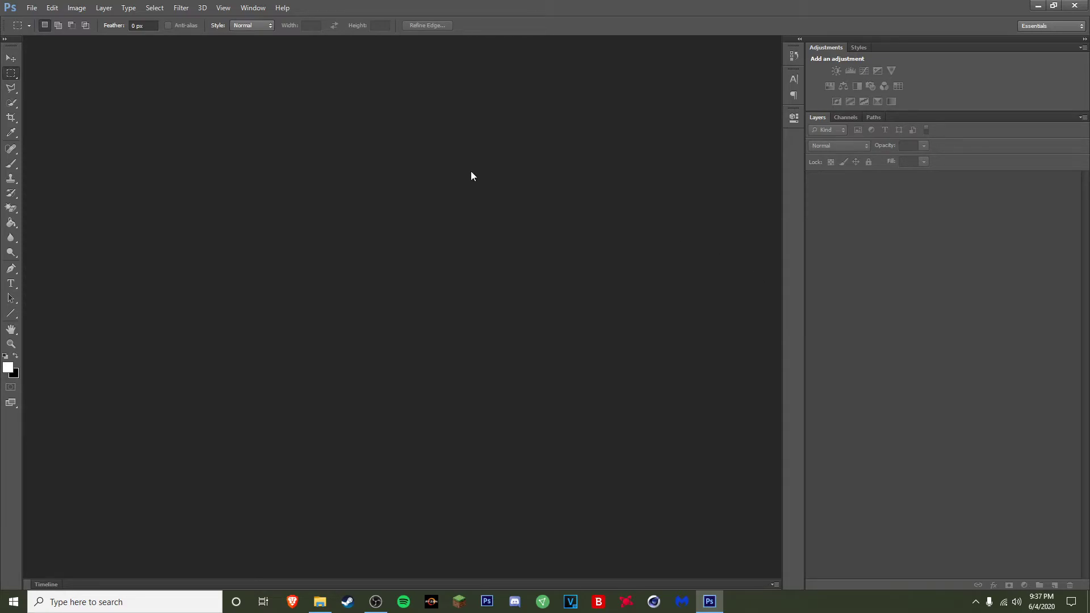
Step: Create a 1920 x 1080 pixel document at 300 pixels/inch with the Thumbnail preset and place the runningmanperson0083 render in it
click(32, 7)
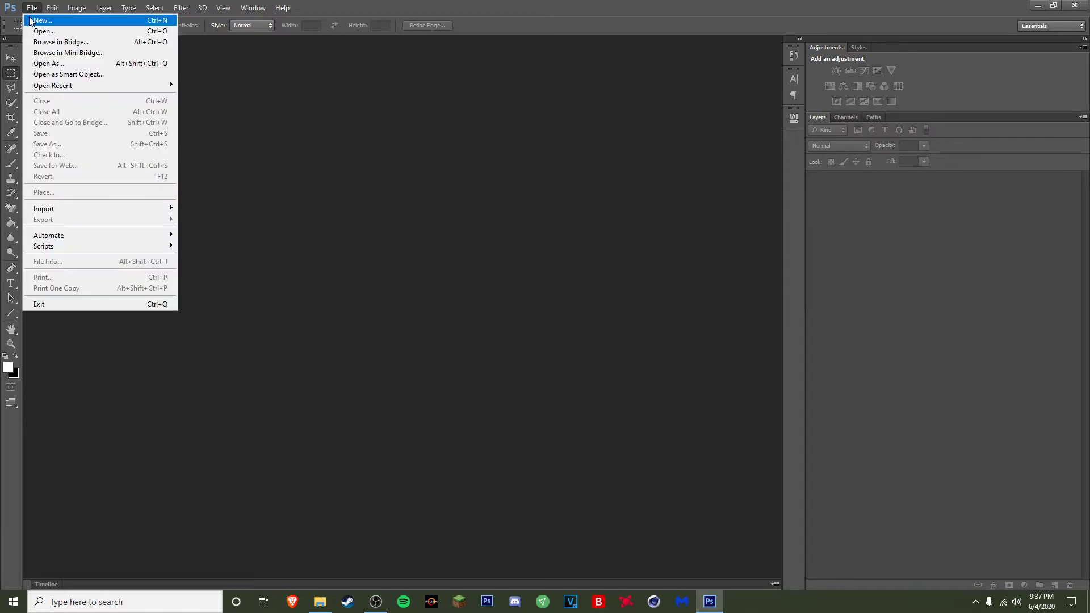
click(43, 20)
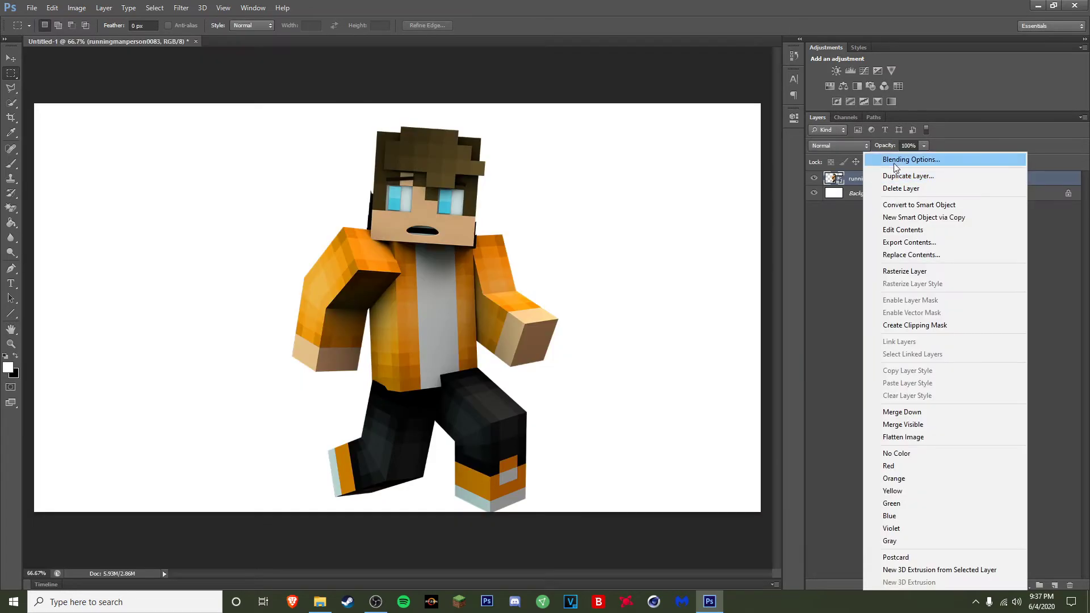
click(900, 160)
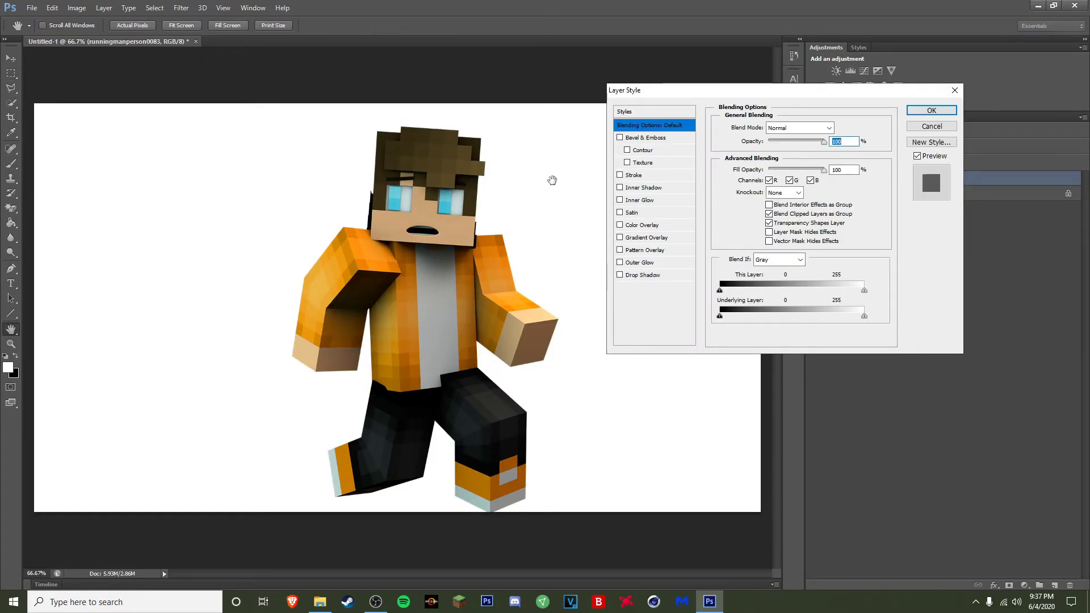
Step: Add an 8 px black outside stroke to the runningmanperson0083 layer
click(643, 175)
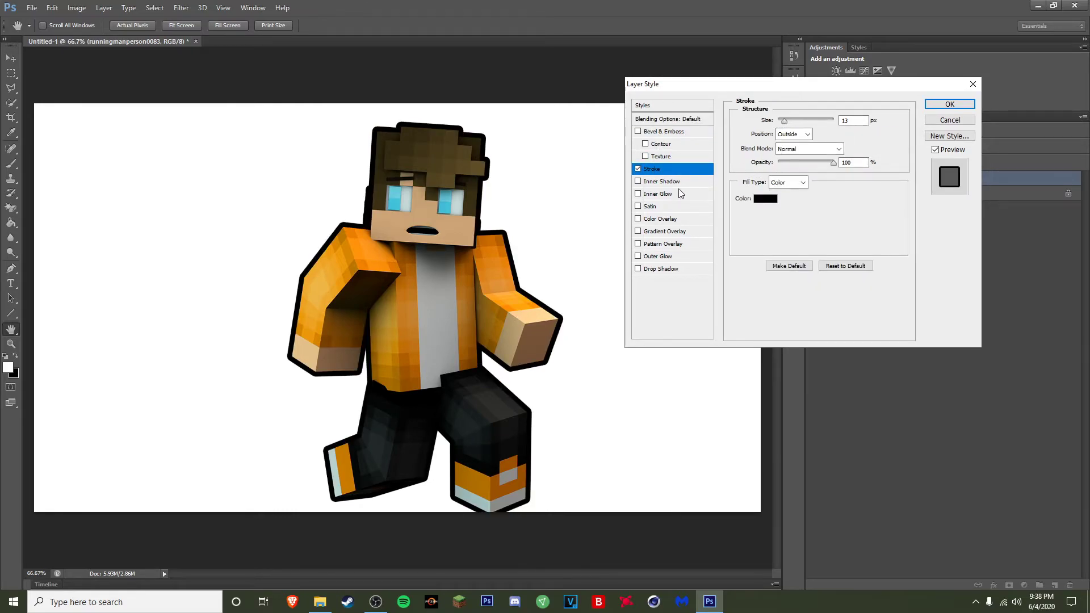
drag(785, 123, 788, 122)
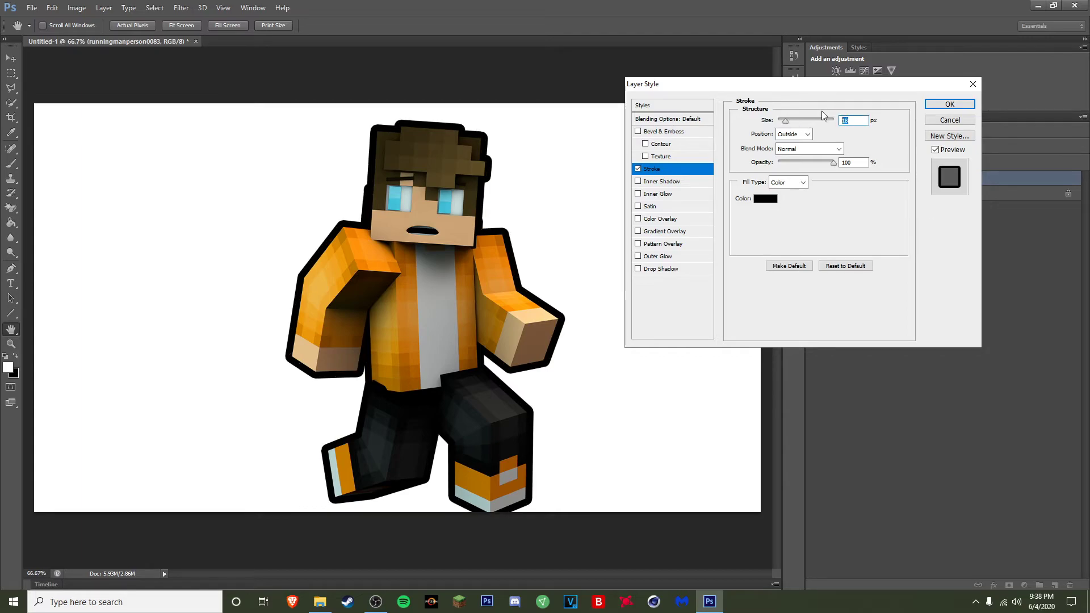
text(8)
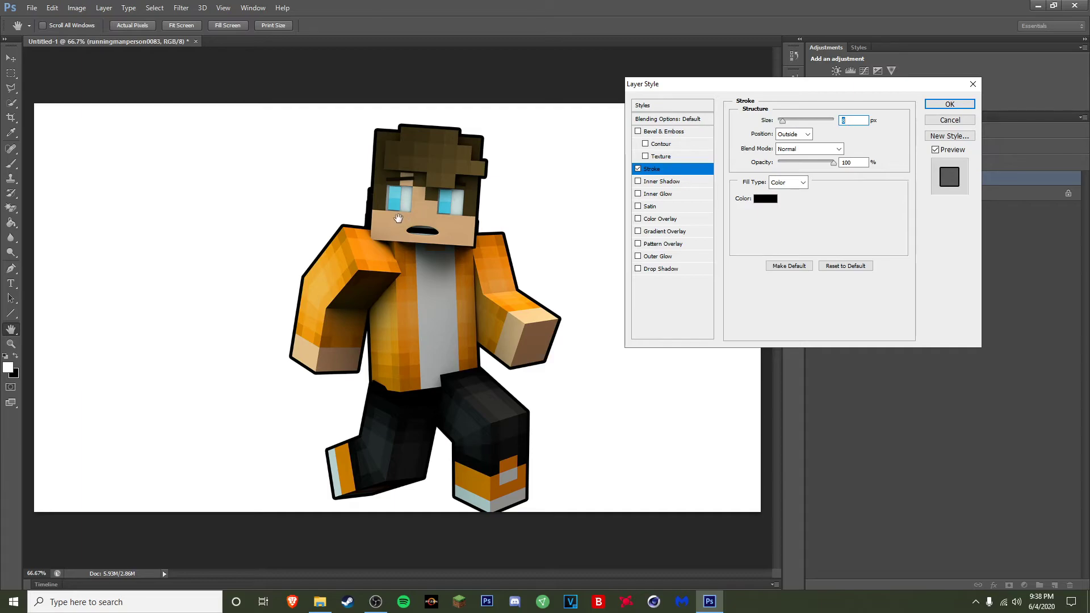
Step: Try white as the stroke color and return it to black
click(765, 200)
click(901, 185)
click(764, 202)
drag(676, 225, 364, 69)
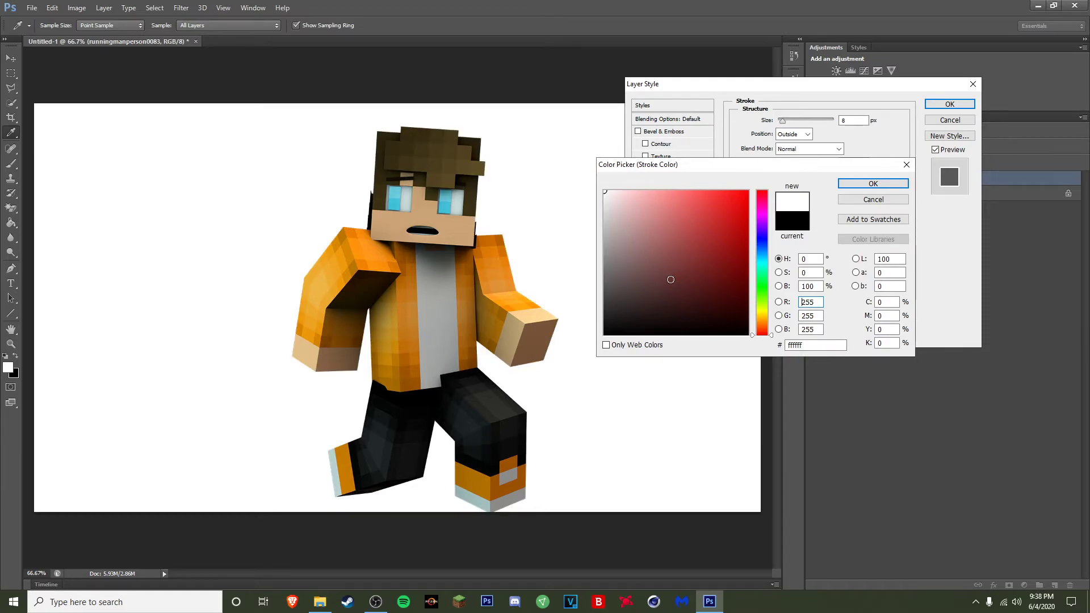
drag(671, 280, 789, 369)
click(870, 185)
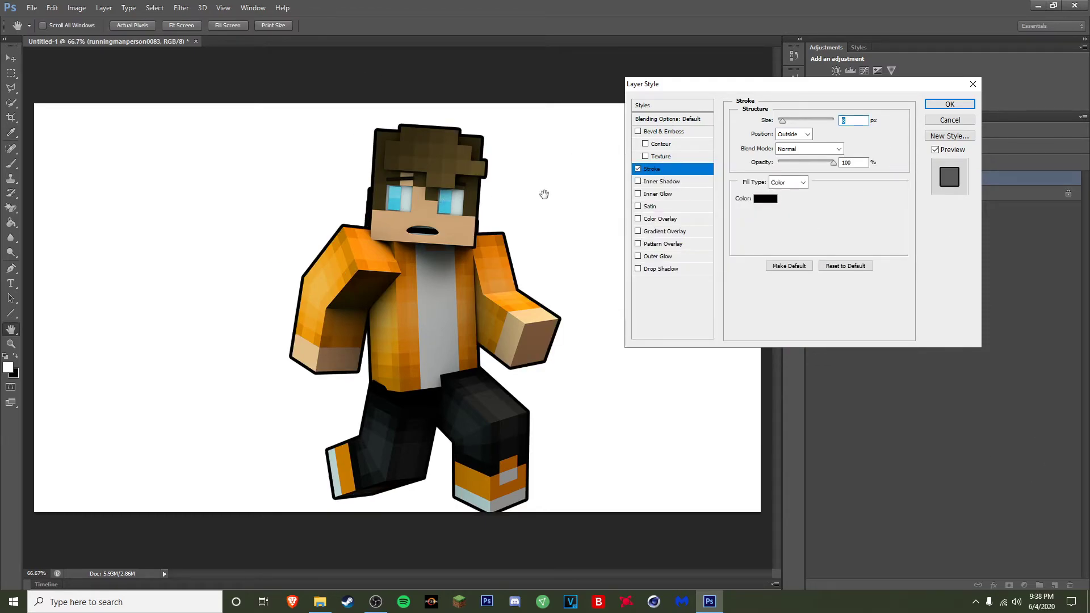
Step: Add a black-to-white linear gradient overlay to the character with the Overlay blend mode and 18% opacity
click(681, 232)
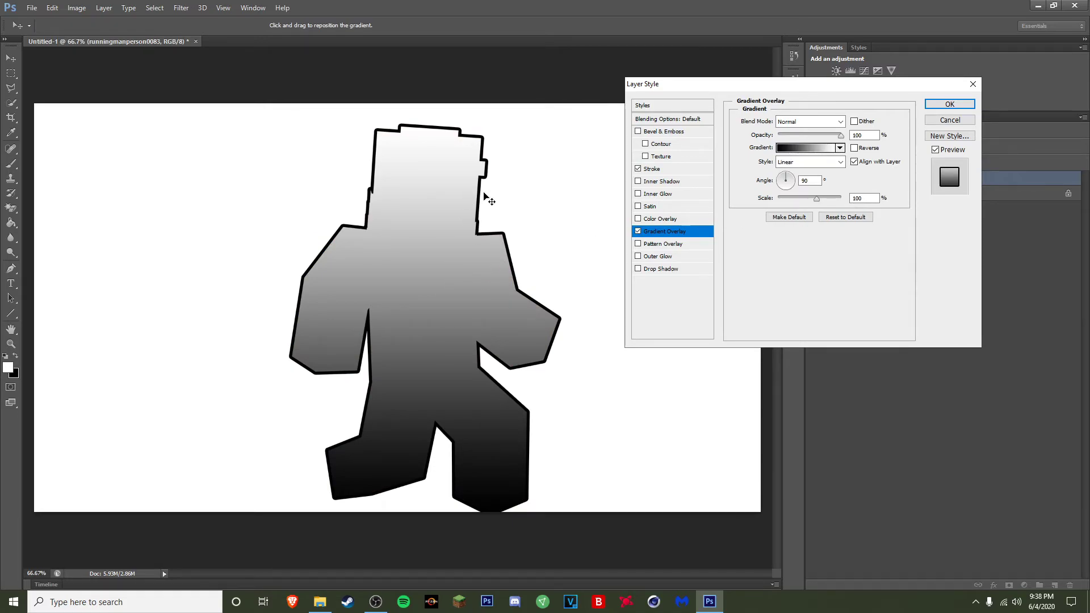
click(817, 121)
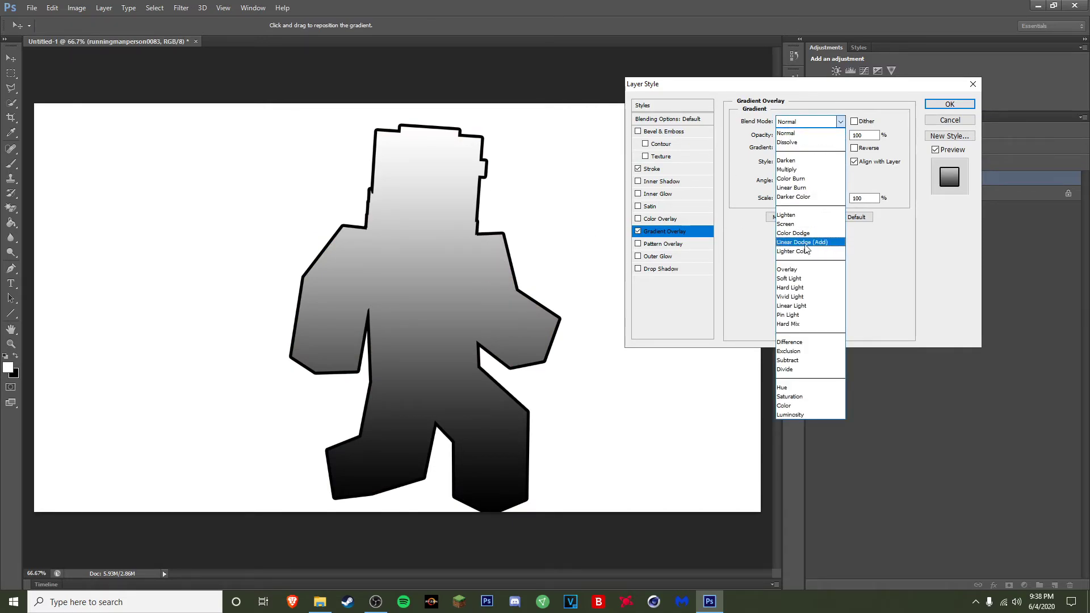
click(806, 269)
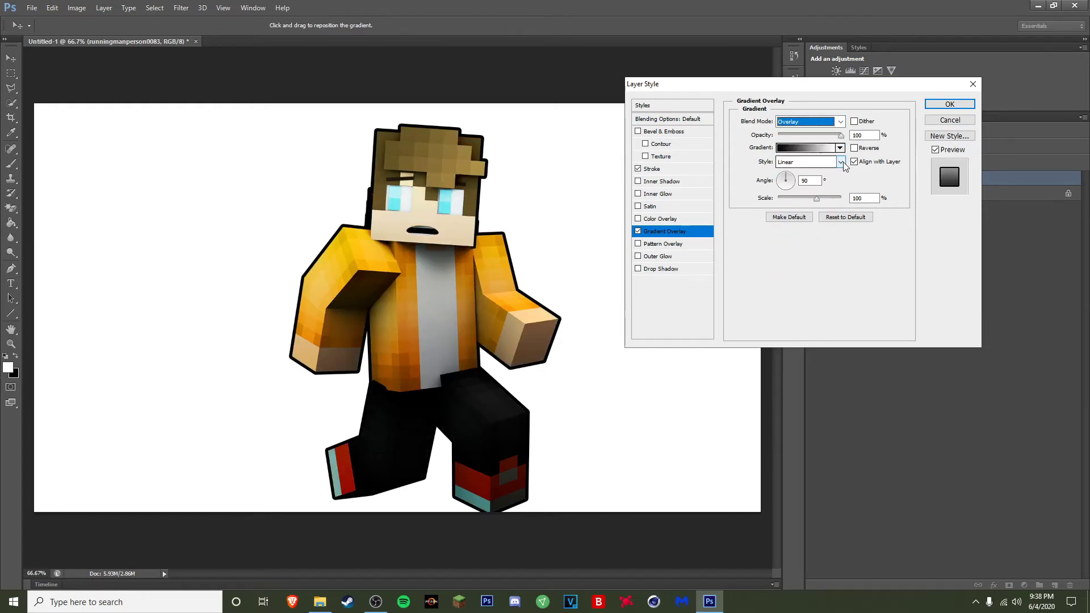
key(Tab)
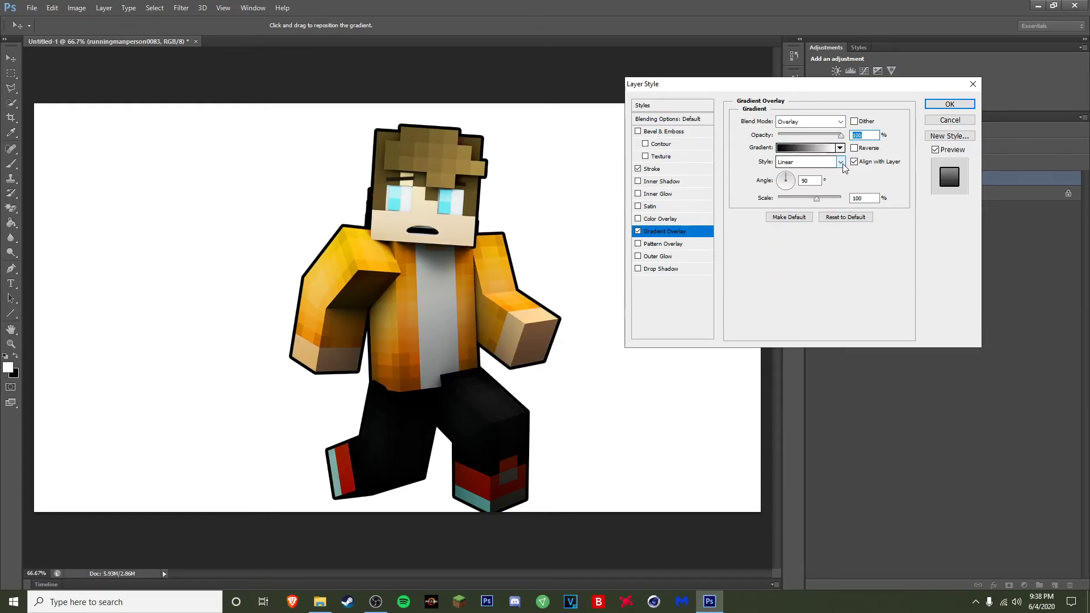
text(18)
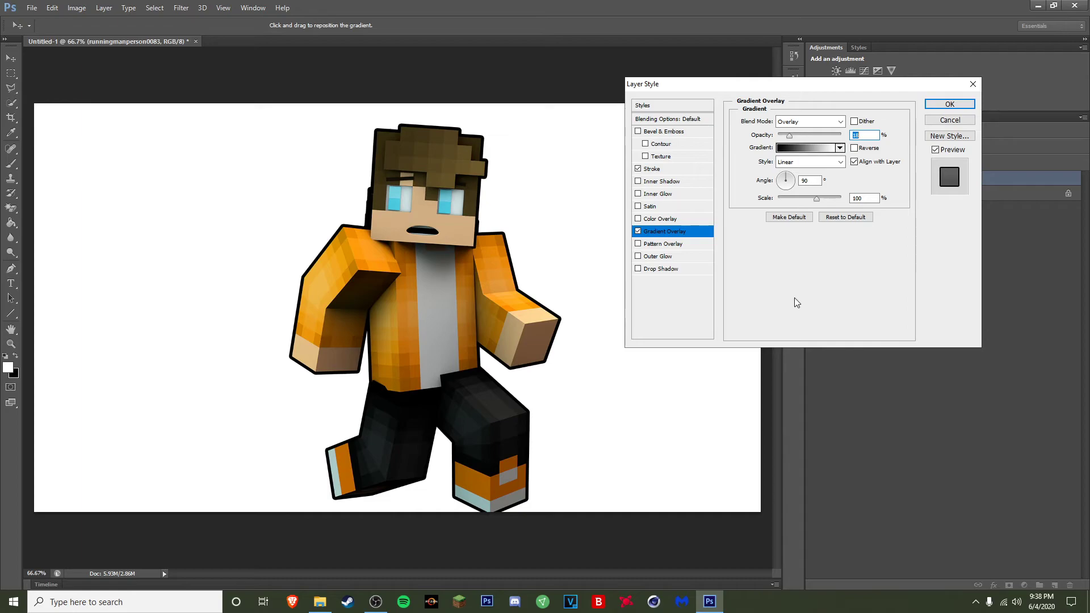
Step: Toggle the gradient overlay off and on to compare the character with and without it
click(638, 231)
click(638, 231)
click(638, 231)
click(638, 231)
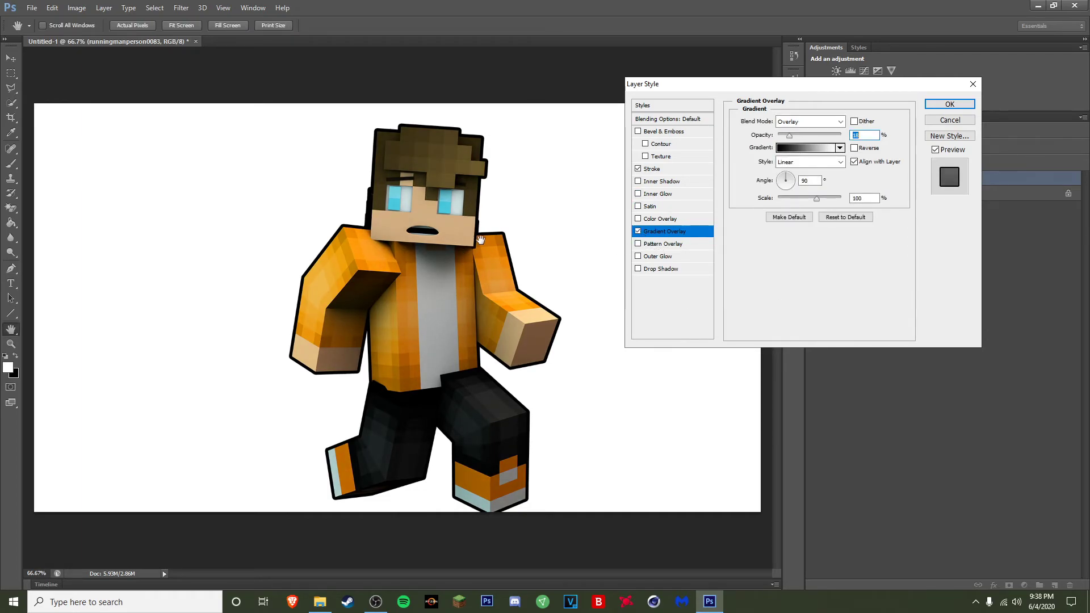
click(638, 231)
click(638, 231)
Step: Add a black Multiply drop shadow to the character with 75% opacity, a 147° angle, 20 px distance and 21 px size
click(638, 269)
click(661, 270)
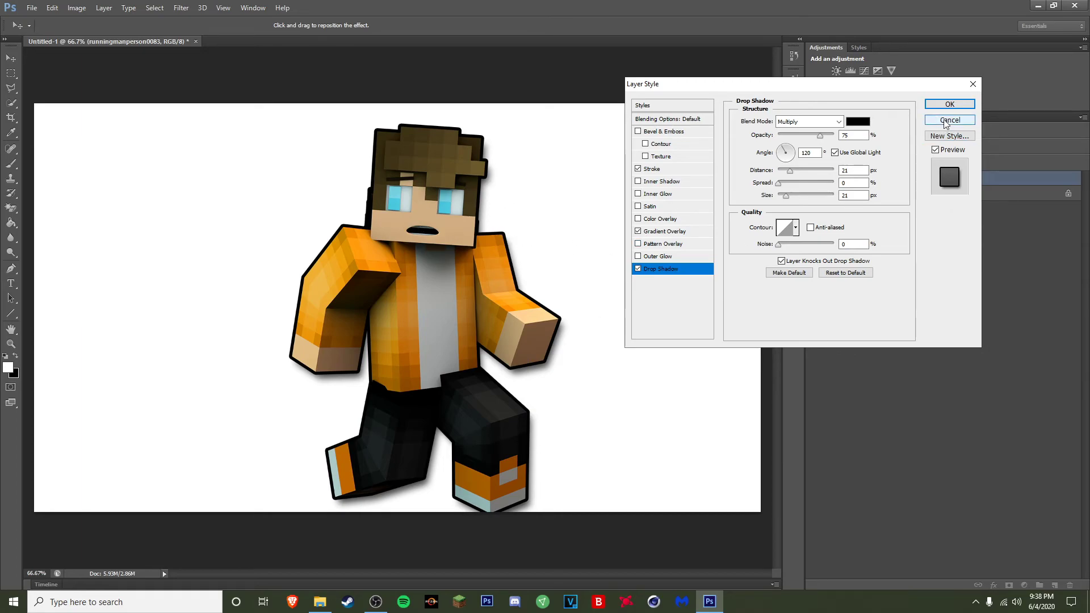
click(638, 268)
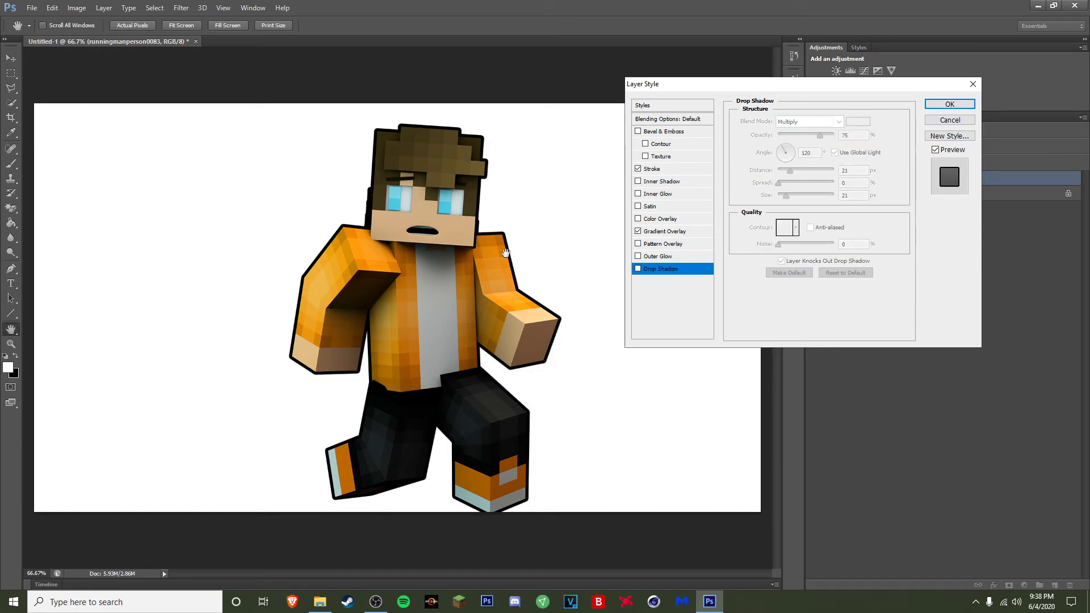
click(637, 269)
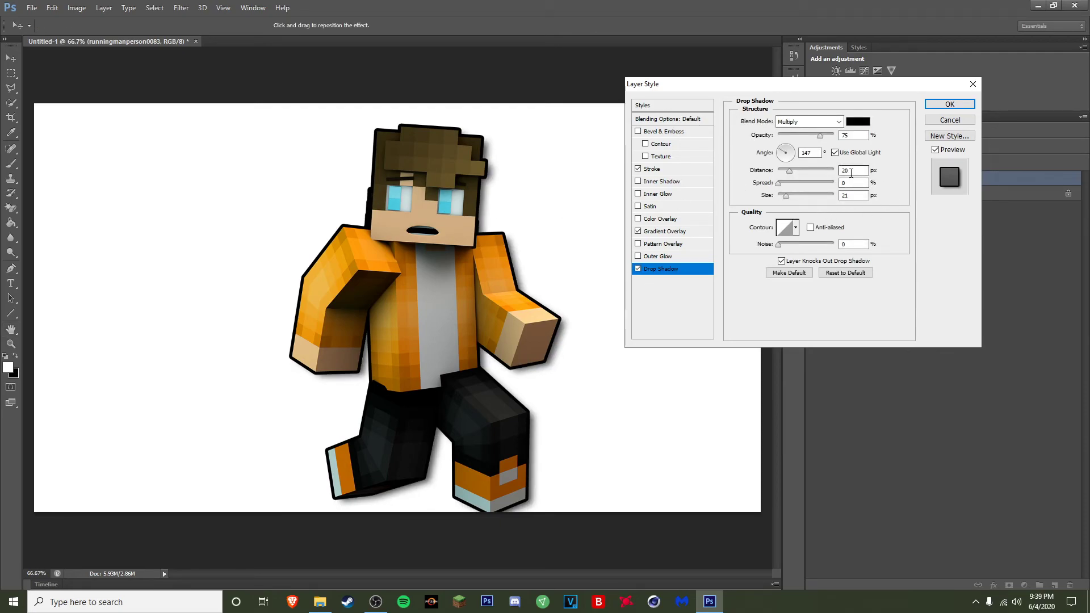
click(846, 184)
click(804, 122)
click(820, 165)
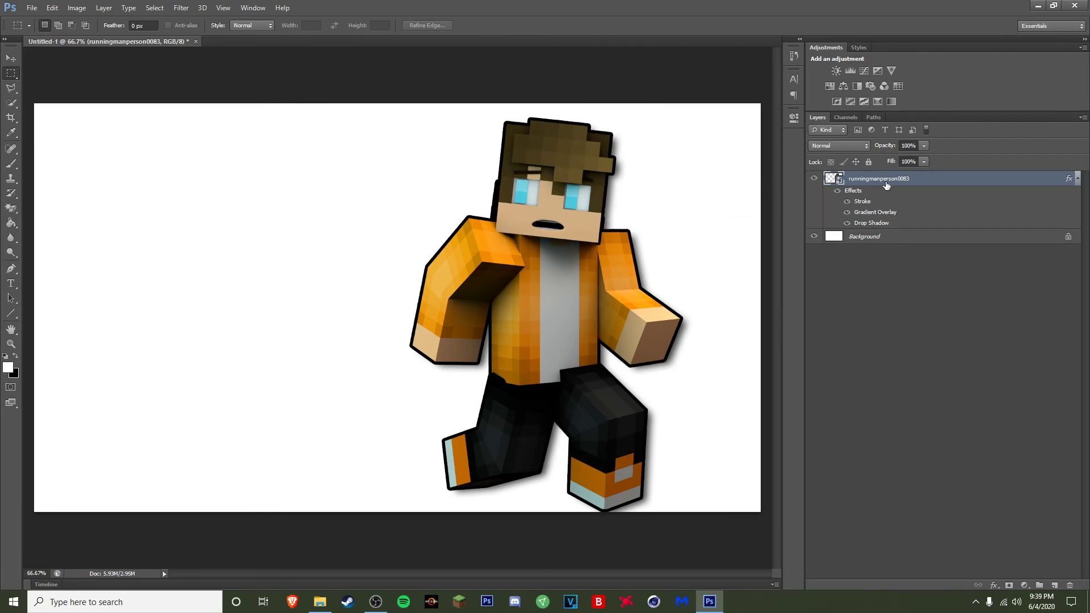
Step: Deselect the character layer and toggle all its effects off and on to compare the look
click(911, 363)
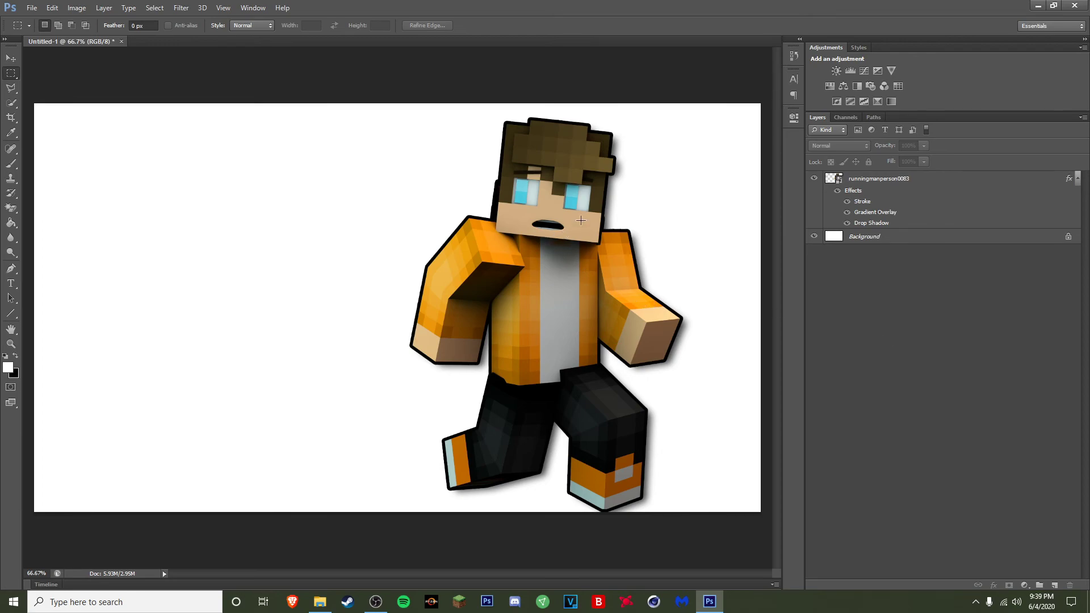
click(836, 193)
click(836, 194)
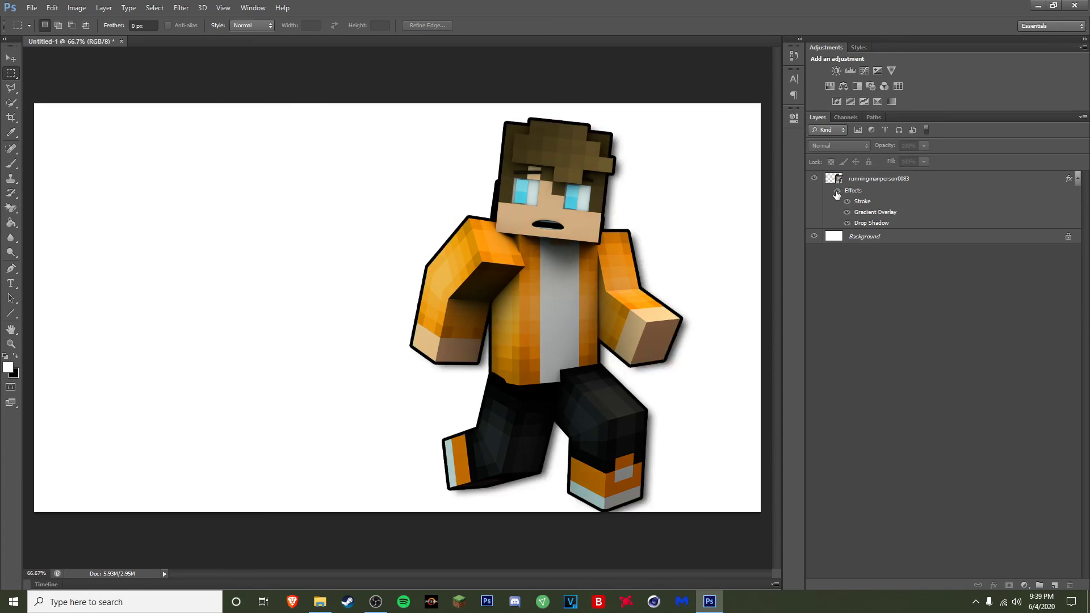